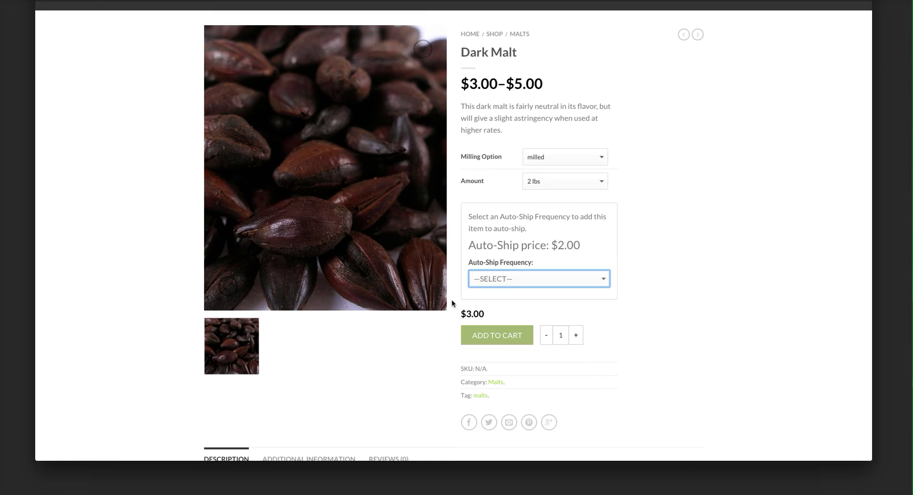
{"action": "left_click", "coordinate": [654, 309]}
{"action": "scroll", "coordinate": [654, 312], "scroll_direction": "up", "scroll_amount": 2}
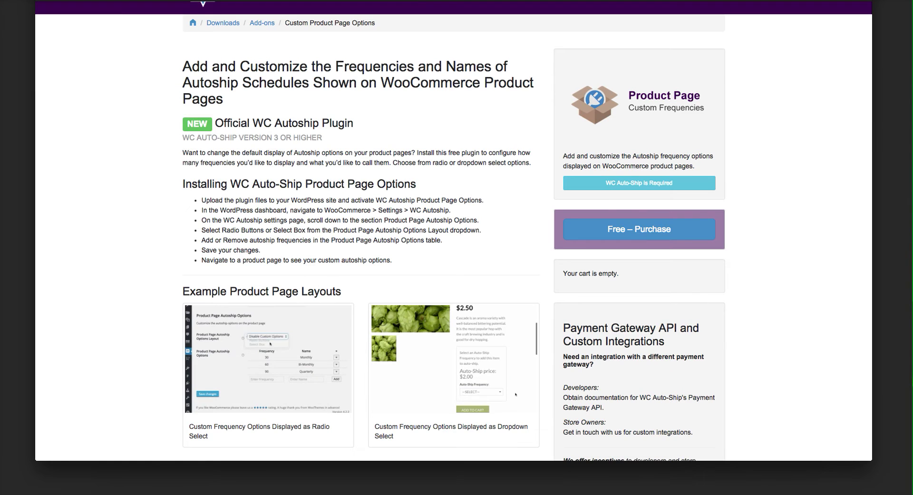
{"action": "scroll", "coordinate": [795, 170], "scroll_direction": "up", "scroll_amount": 1}
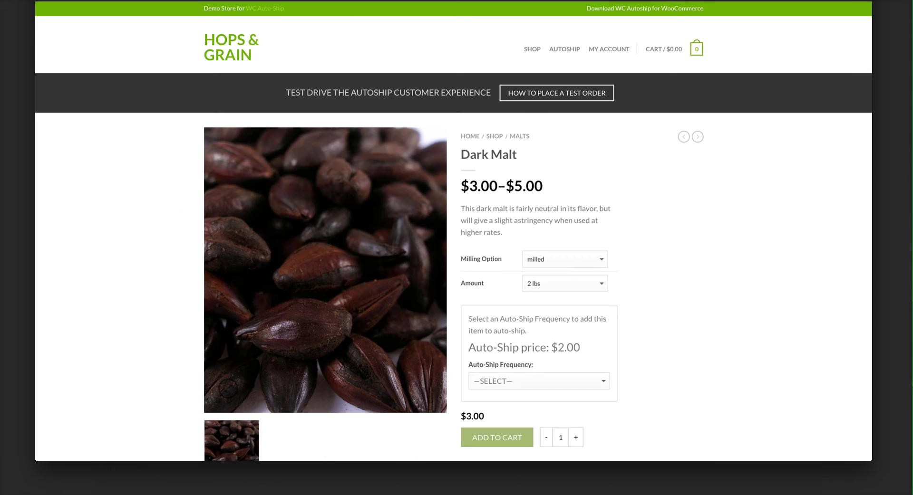
Examine the range of day intervals offered in the Auto-Ship Frequency selection on the Dark Malt product page.
{"action": "scroll", "coordinate": [619, 351], "scroll_direction": "down", "scroll_amount": 1}
{"action": "left_click", "coordinate": [595, 356]}
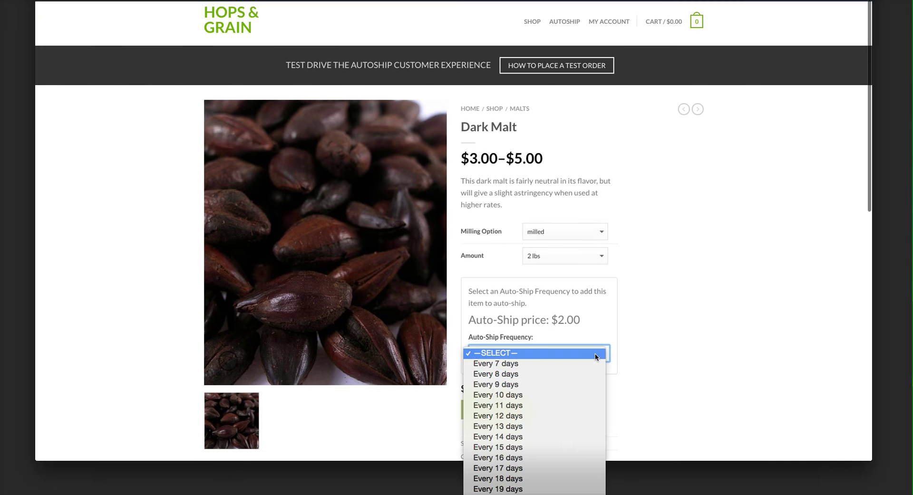
{"action": "left_click", "coordinate": [643, 347]}
{"action": "scroll", "coordinate": [643, 346], "scroll_direction": "down", "scroll_amount": 2}
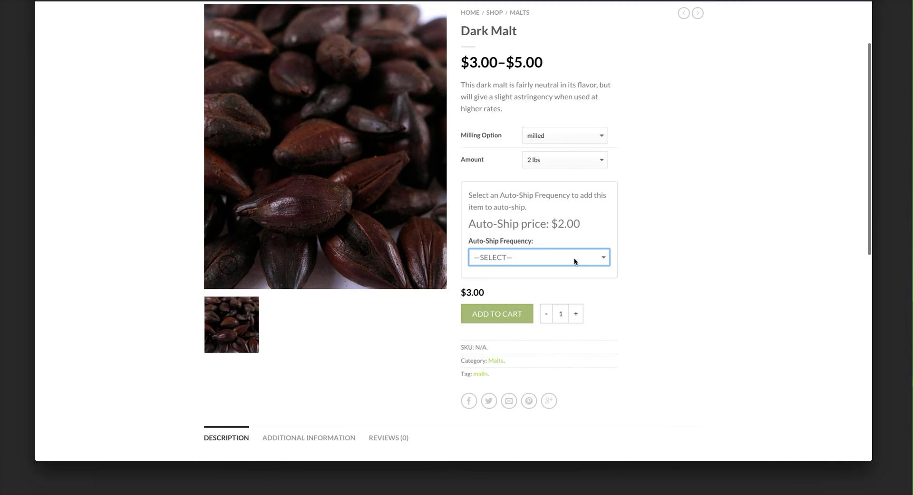
{"action": "left_click", "coordinate": [558, 258]}
{"action": "scroll", "coordinate": [557, 278], "scroll_direction": "down", "scroll_amount": 10}
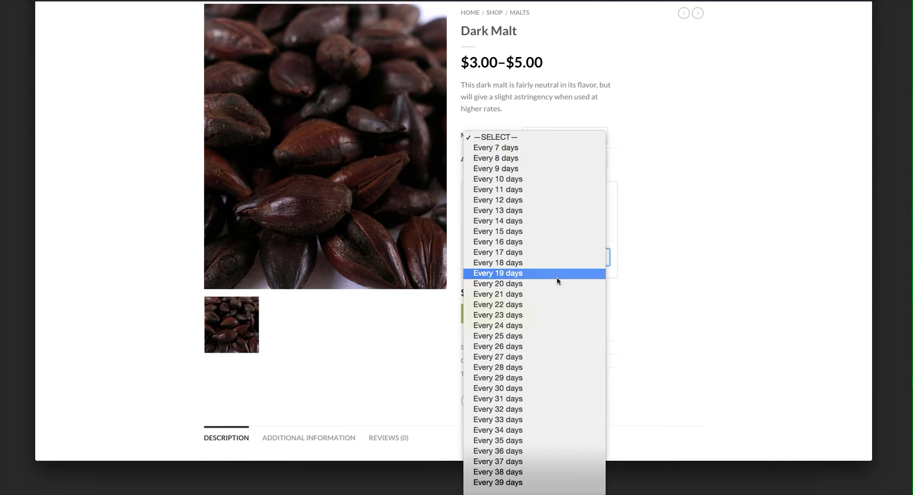
{"action": "scroll", "coordinate": [557, 280], "scroll_direction": "down", "scroll_amount": 5}
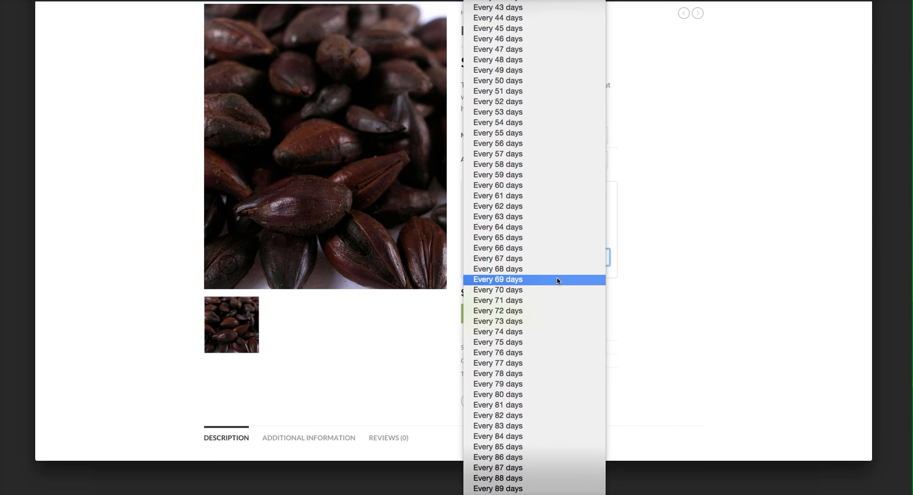
{"action": "scroll", "coordinate": [557, 280], "scroll_direction": "up", "scroll_amount": 8}
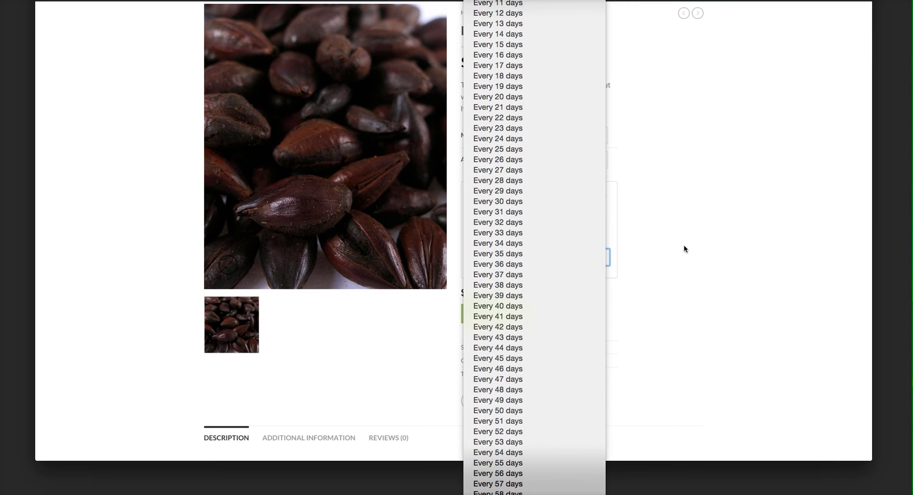
{"action": "left_click", "coordinate": [684, 246]}
{"action": "scroll", "coordinate": [654, 236], "scroll_direction": "up", "scroll_amount": 2}
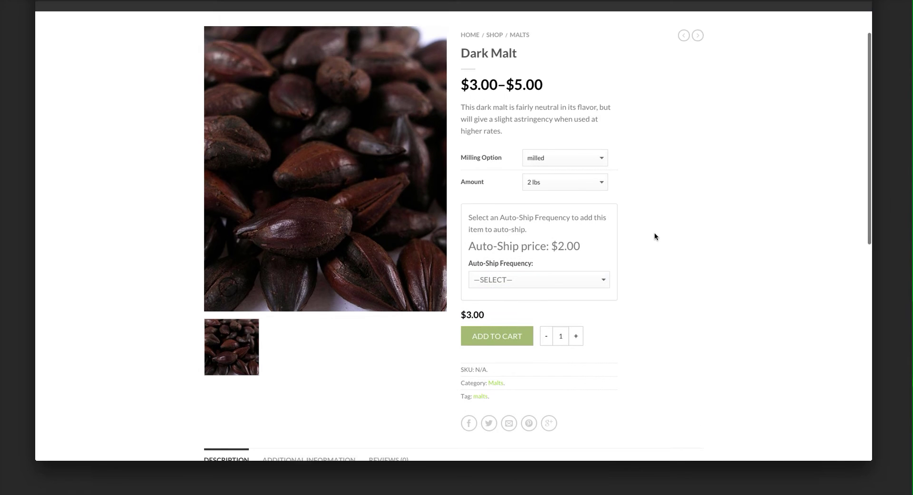
{"action": "left_click", "coordinate": [553, 324]}
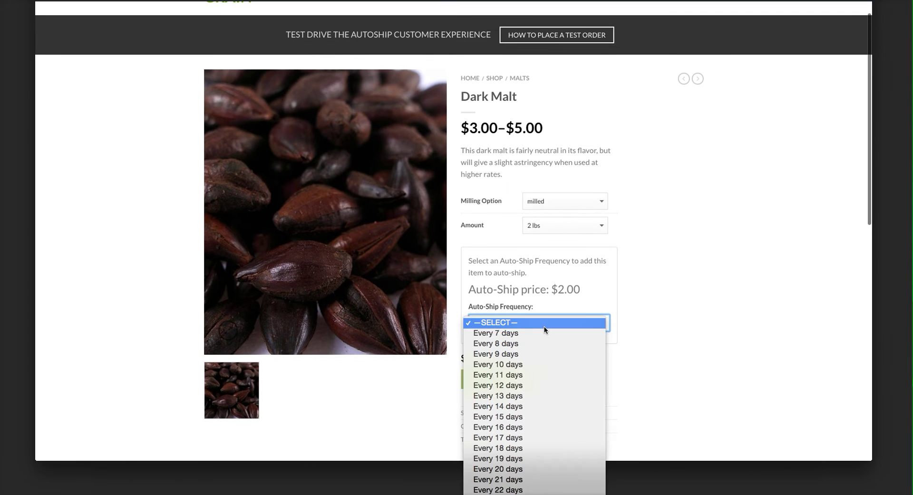
{"action": "scroll", "coordinate": [553, 373], "scroll_direction": "down", "scroll_amount": 5}
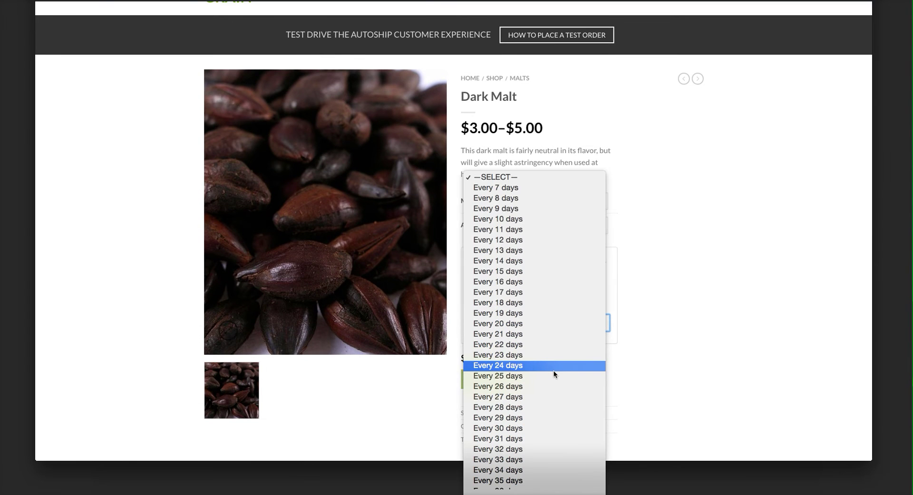
{"action": "left_click", "coordinate": [701, 343]}
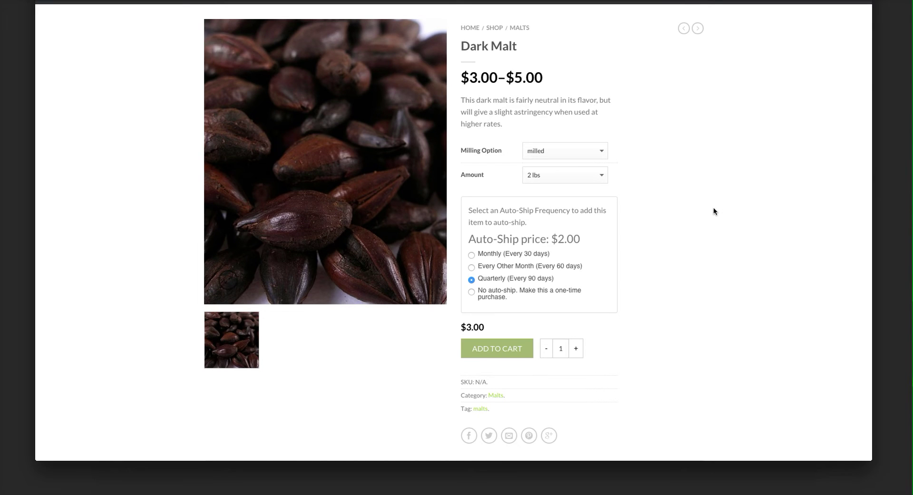
Review Dark Malt's custom radio-button frequencies and request the free Custom Product Page Options add-on from the WC Auto-Ship site.
{"action": "scroll", "coordinate": [713, 211], "scroll_direction": "up", "scroll_amount": 1}
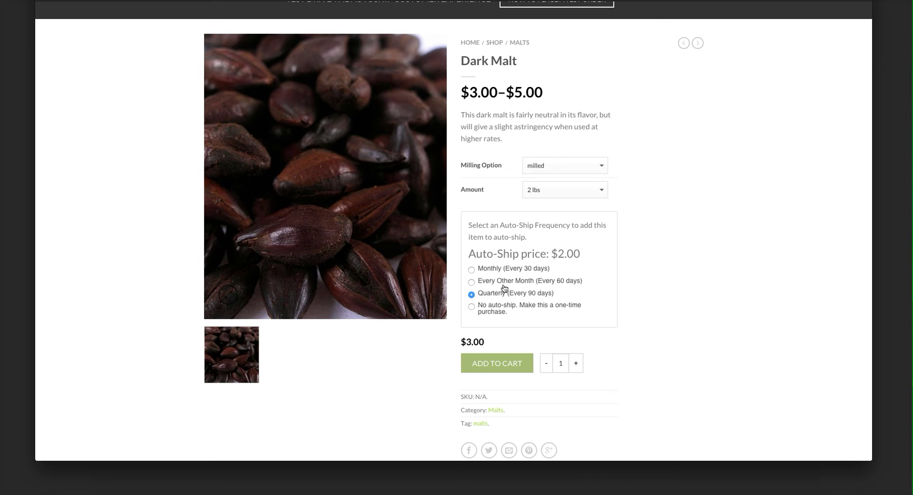
{"action": "scroll", "coordinate": [669, 287], "scroll_direction": "up", "scroll_amount": 2}
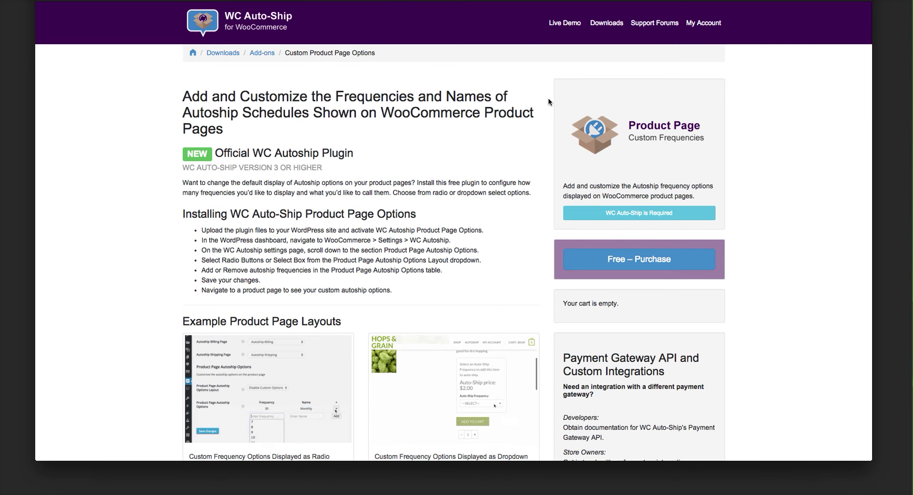
{"action": "left_click", "coordinate": [631, 261]}
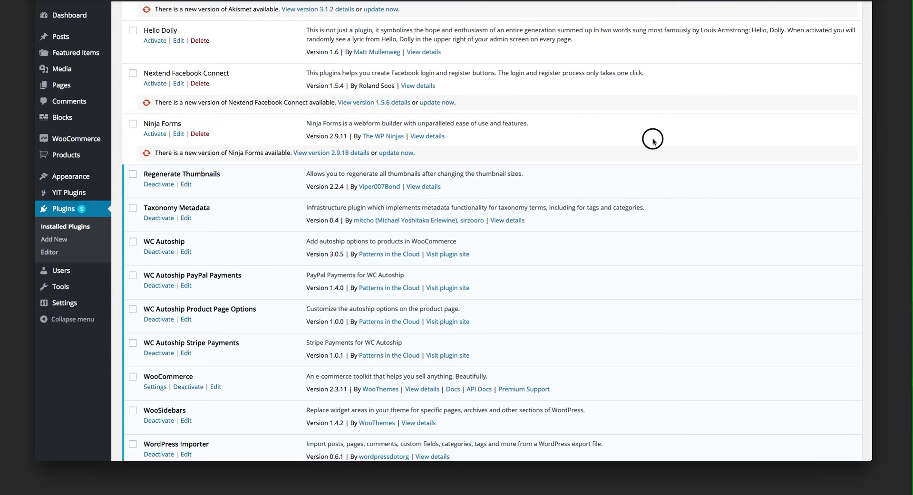
Look through the installed WordPress plugins for WC Autoship Product Page Options and the other WC Autoship plugins.
{"action": "scroll", "coordinate": [652, 142], "scroll_direction": "up", "scroll_amount": 5}
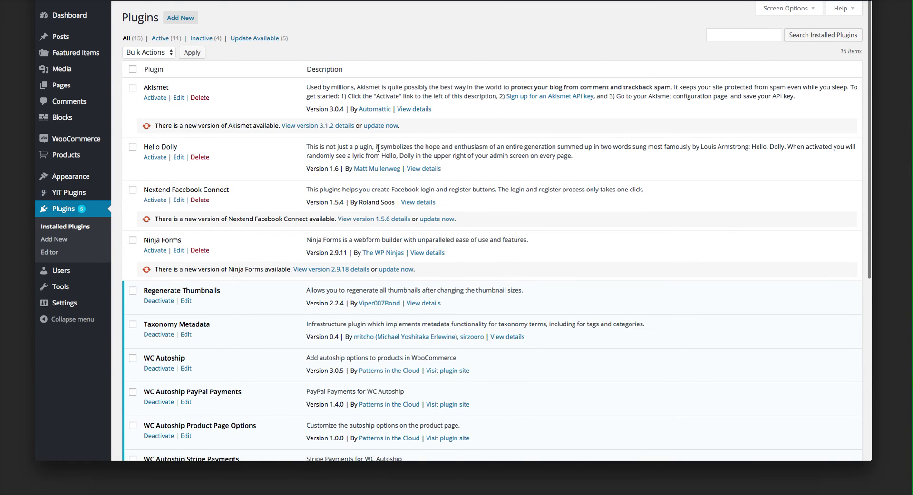
{"action": "scroll", "coordinate": [379, 152], "scroll_direction": "down", "scroll_amount": 3}
{"action": "scroll", "coordinate": [379, 151], "scroll_direction": "down", "scroll_amount": 2}
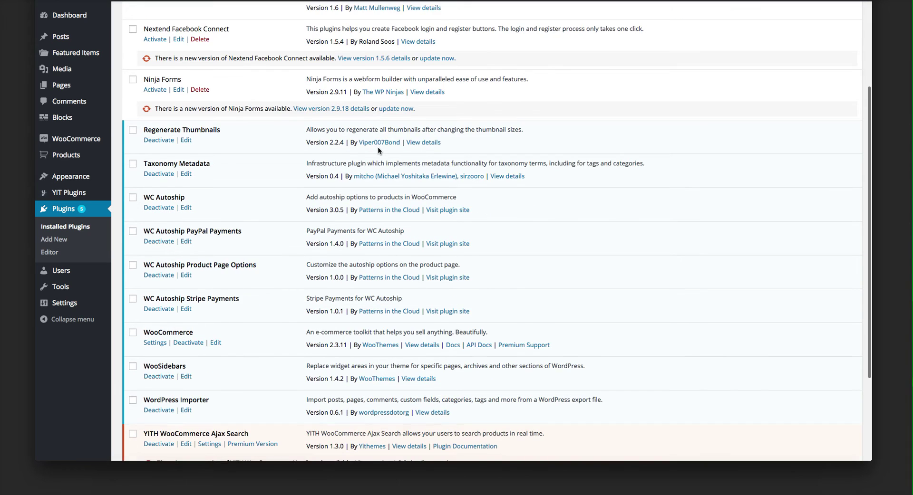
{"action": "scroll", "coordinate": [377, 146], "scroll_direction": "down", "scroll_amount": 2}
{"action": "scroll", "coordinate": [358, 251], "scroll_direction": "down", "scroll_amount": 1}
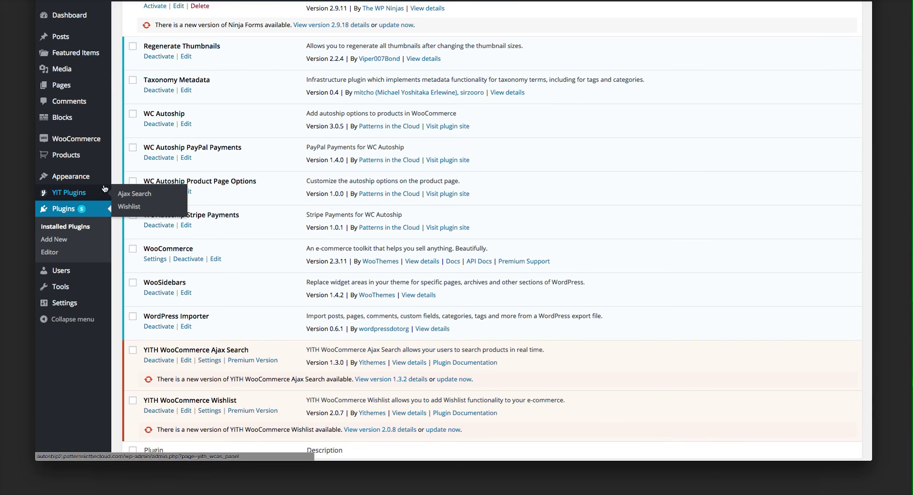
Open the WC Autoship section of the WooCommerce settings.
{"action": "mouse_move", "coordinate": [97, 183]}
{"action": "mouse_move", "coordinate": [106, 139]}
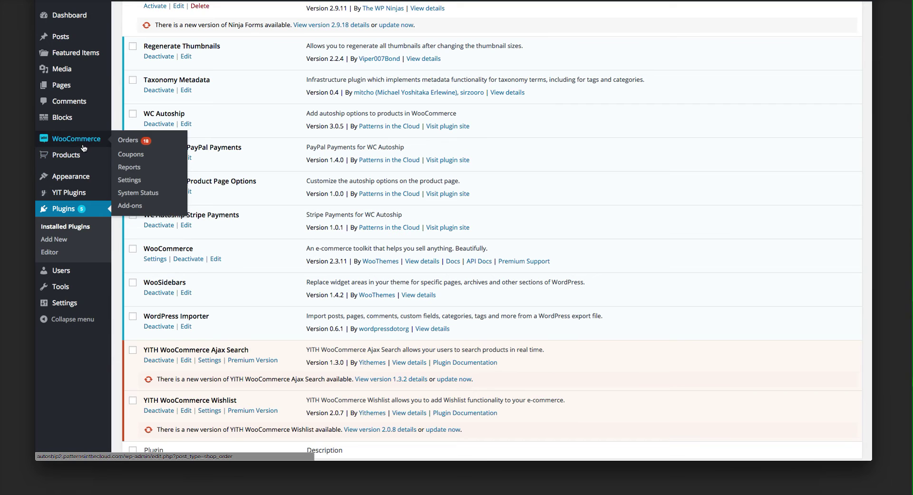
{"action": "left_click", "coordinate": [125, 182]}
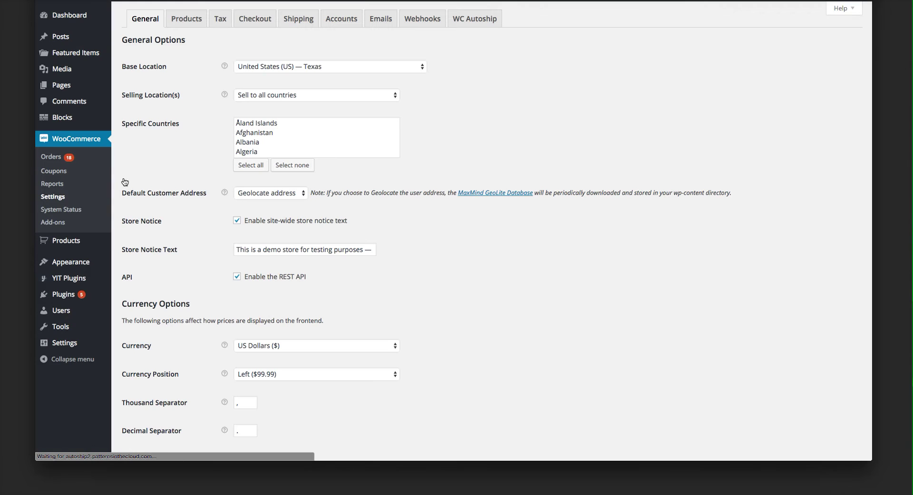
{"action": "left_click", "coordinate": [473, 22]}
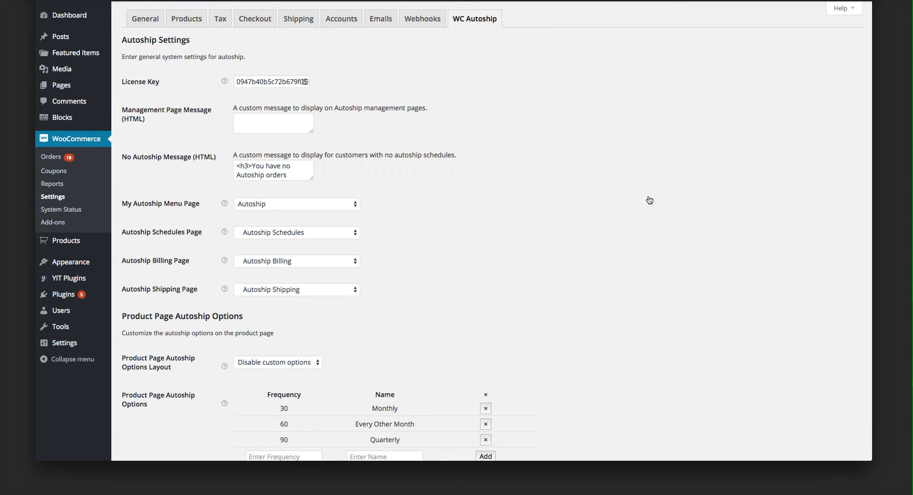
Examine the Product Page Autoship Options settings, including the available choices for the options layout.
{"action": "scroll", "coordinate": [649, 198], "scroll_direction": "down", "scroll_amount": 3}
{"action": "scroll", "coordinate": [528, 190], "scroll_direction": "up", "scroll_amount": 2}
{"action": "scroll", "coordinate": [508, 203], "scroll_direction": "up", "scroll_amount": 2}
{"action": "scroll", "coordinate": [508, 202], "scroll_direction": "down", "scroll_amount": 3}
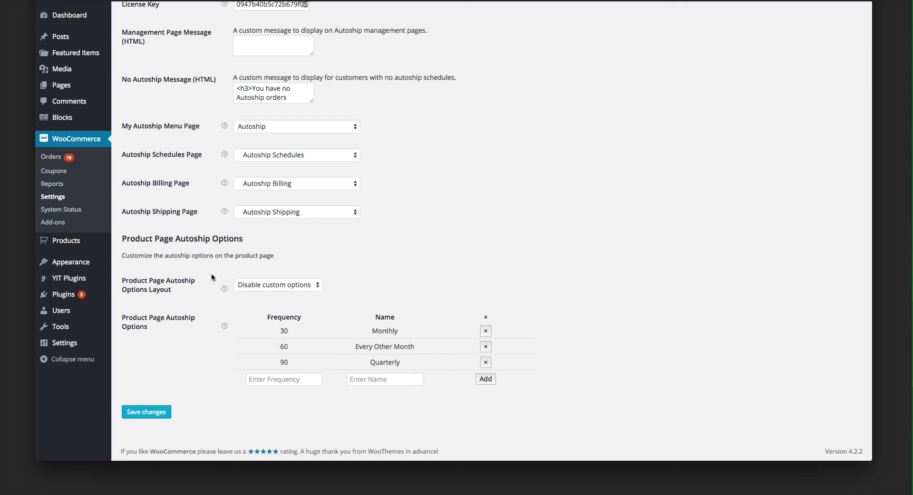
{"action": "left_click", "coordinate": [266, 288]}
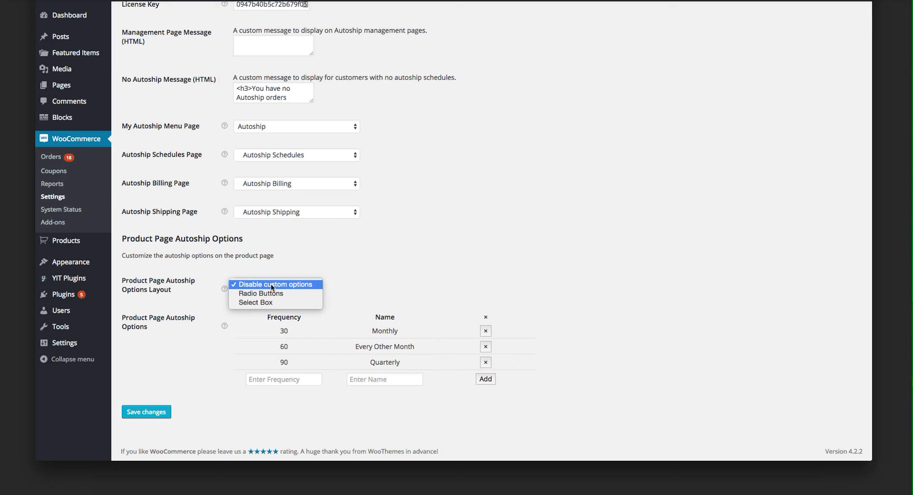
{"action": "left_click", "coordinate": [434, 271]}
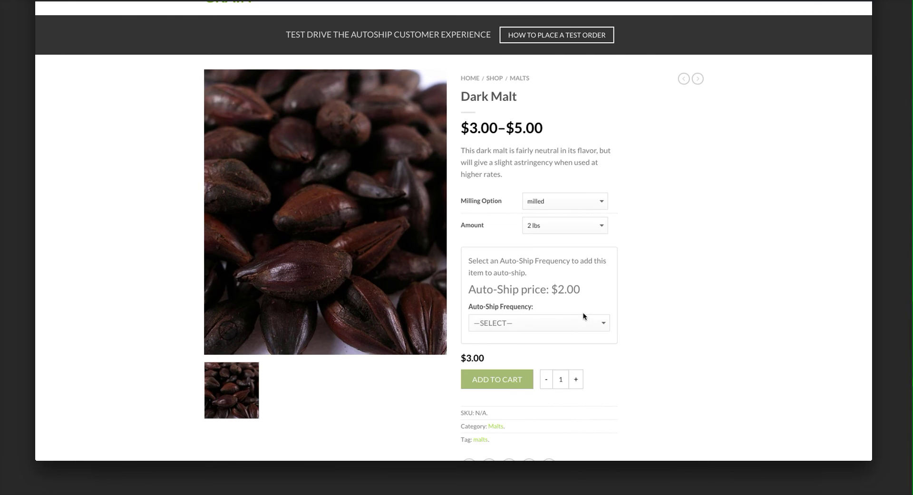
Check the default Auto-Ship Frequency choices on the Dark Malt store page while custom options are disabled.
{"action": "left_click", "coordinate": [583, 319]}
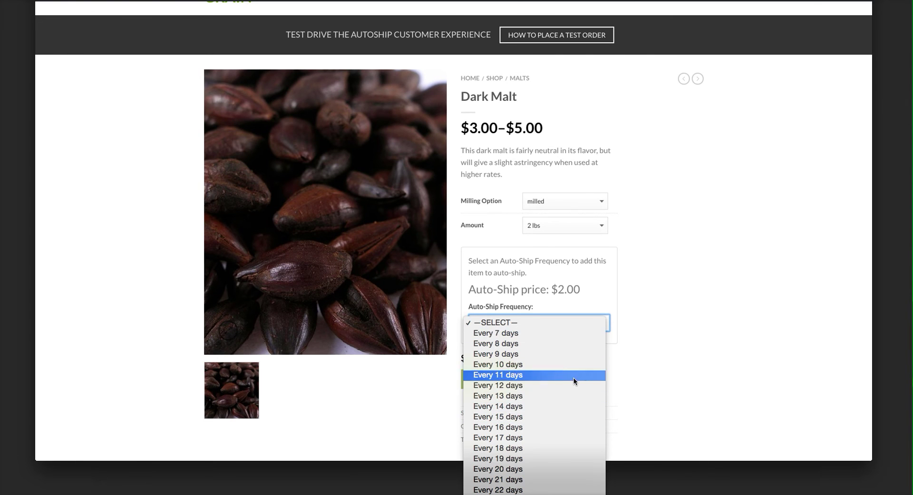
{"action": "scroll", "coordinate": [584, 386], "scroll_direction": "down", "scroll_amount": 10}
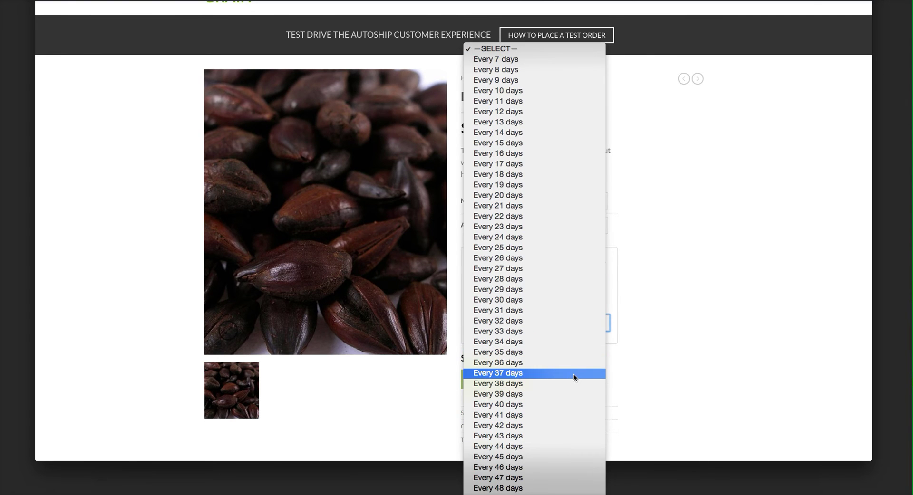
{"action": "left_click", "coordinate": [679, 331]}
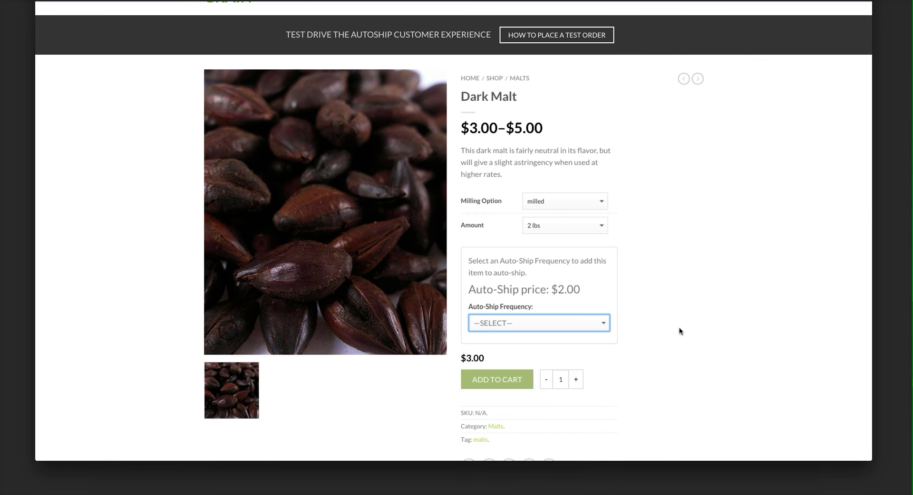
{"action": "scroll", "coordinate": [679, 331], "scroll_direction": "up", "scroll_amount": 3}
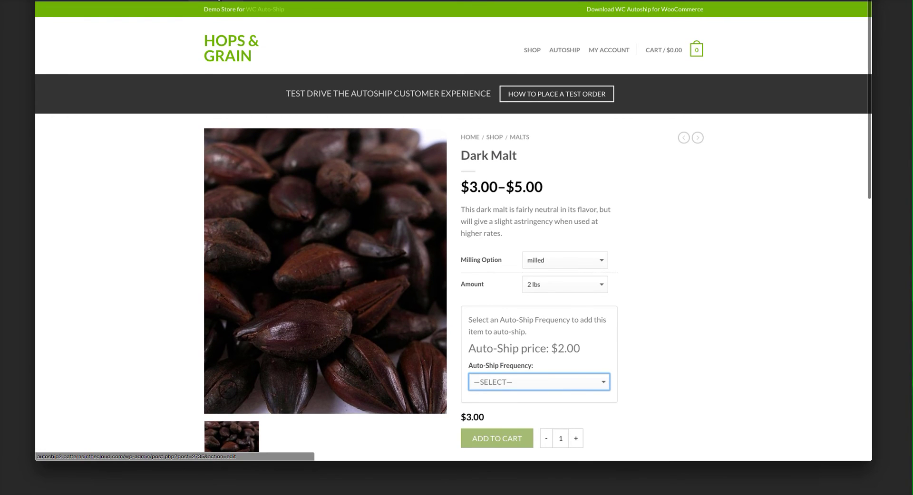
Open the Dark Malt product for editing and inspect the minimum and maximum frequencies in its Auto-Ship product data.
{"action": "left_click", "coordinate": [219, 1]}
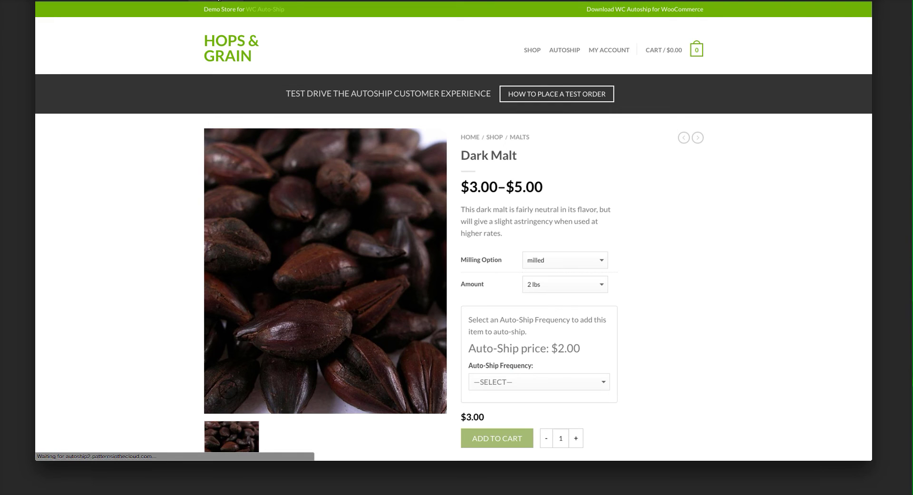
{"action": "scroll", "coordinate": [115, 126], "scroll_direction": "down", "scroll_amount": 2}
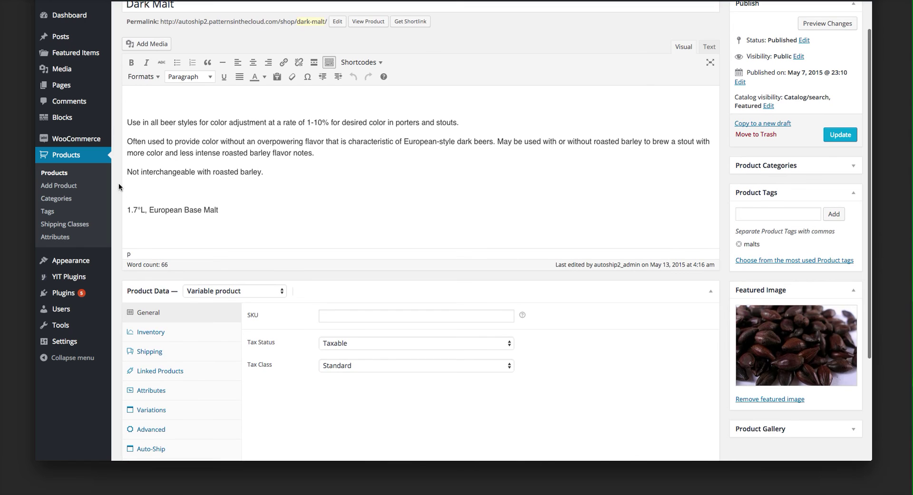
{"action": "scroll", "coordinate": [118, 183], "scroll_direction": "down", "scroll_amount": 5}
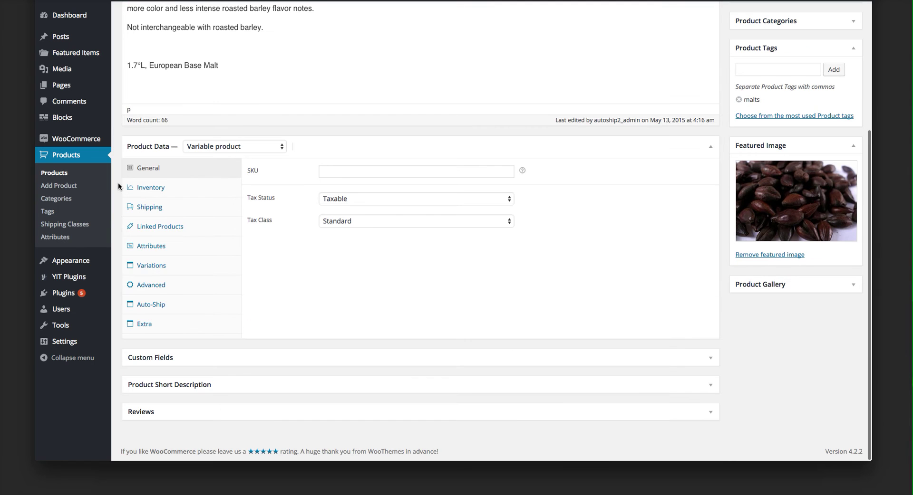
{"action": "left_click", "coordinate": [169, 307]}
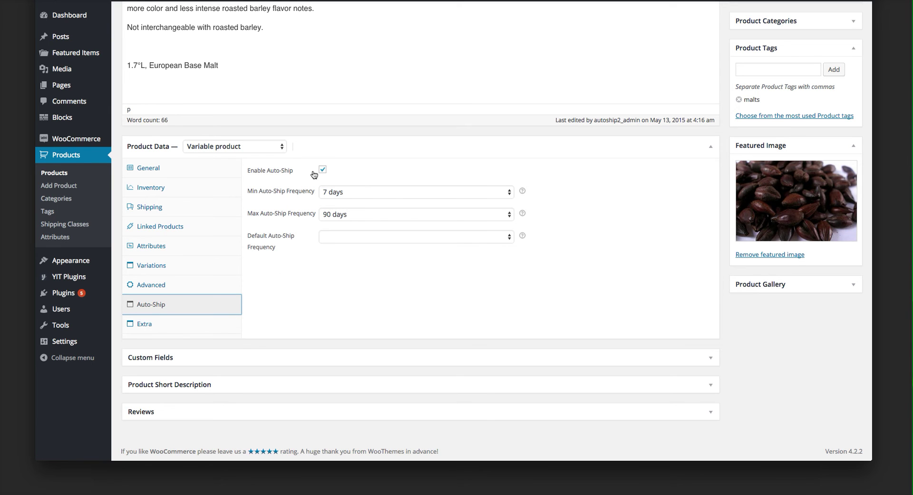
{"action": "left_click", "coordinate": [362, 190]}
{"action": "left_click", "coordinate": [294, 209]}
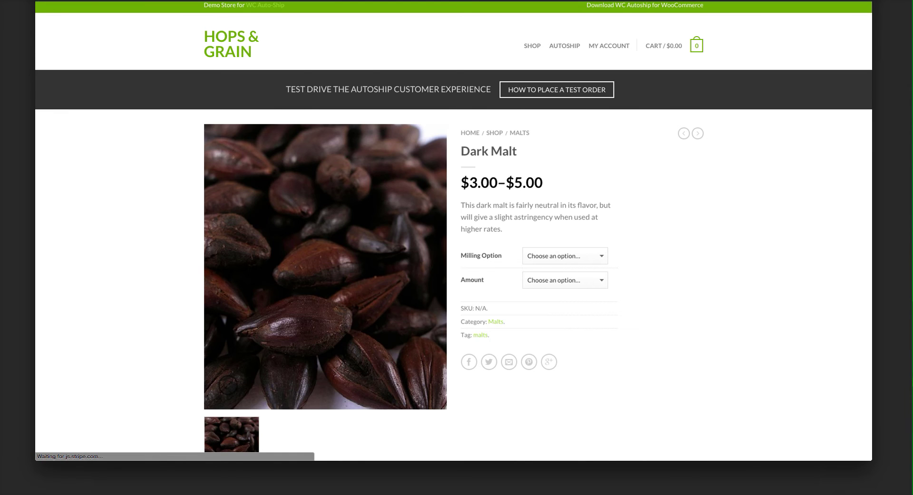
Choose the milled option and 2 lbs for Dark Malt on its store page, and open the Auto-Ship Frequency choices.
{"action": "left_click", "coordinate": [582, 256]}
{"action": "left_click", "coordinate": [570, 263]}
{"action": "left_click", "coordinate": [564, 280]}
{"action": "left_click", "coordinate": [565, 288]}
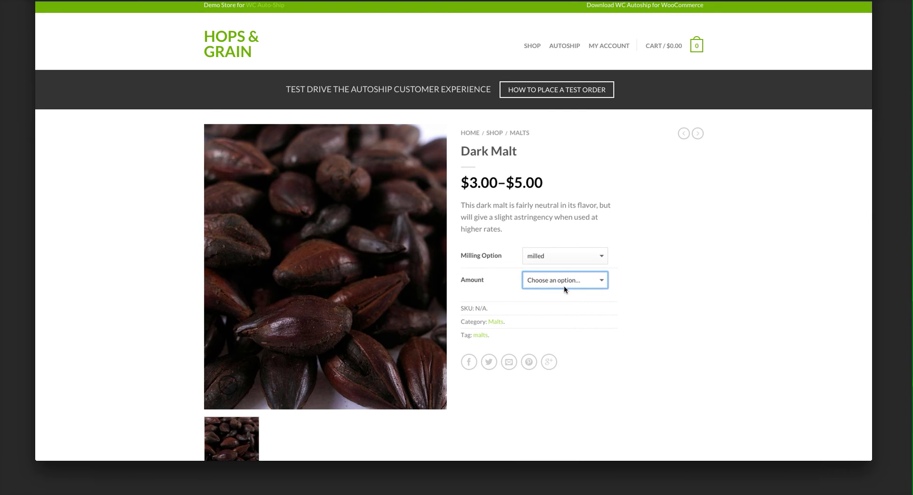
{"action": "scroll", "coordinate": [612, 312], "scroll_direction": "down", "scroll_amount": 1}
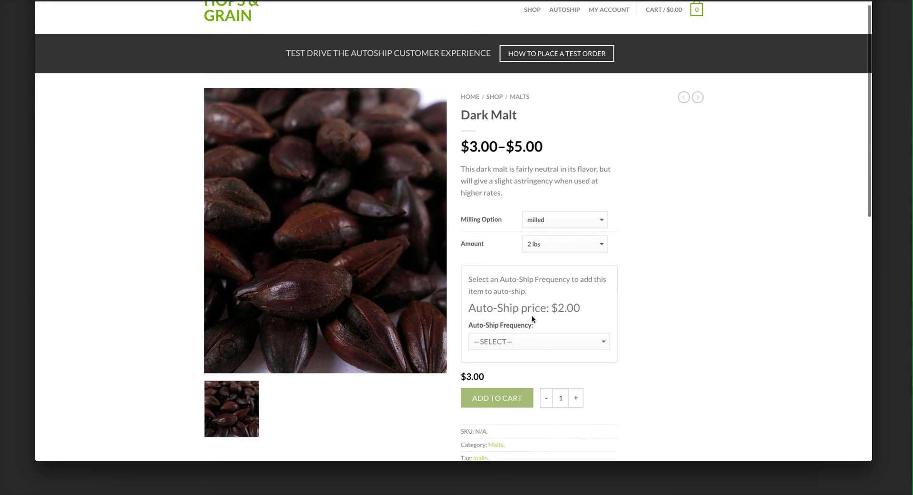
{"action": "left_click", "coordinate": [527, 341]}
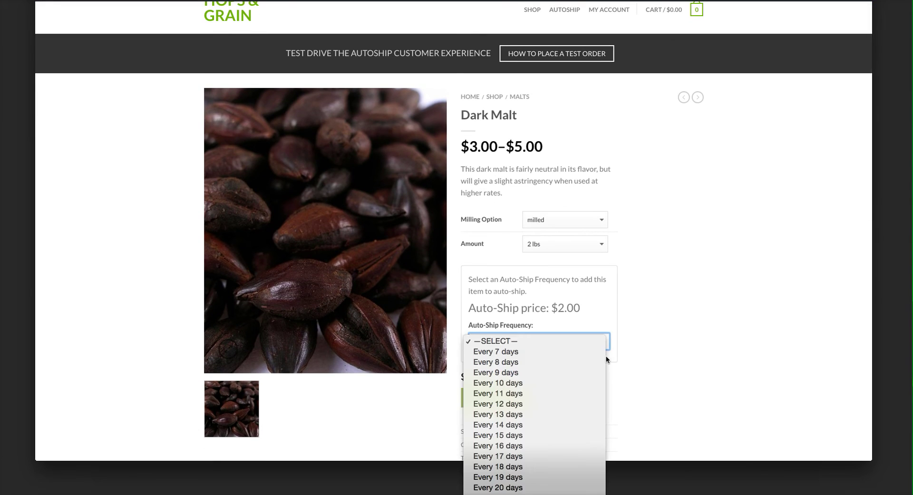
Open WooCommerce's WC Autoship settings and set the Product Page Autoship Options Layout to Radio Buttons.
{"action": "left_click", "coordinate": [662, 325]}
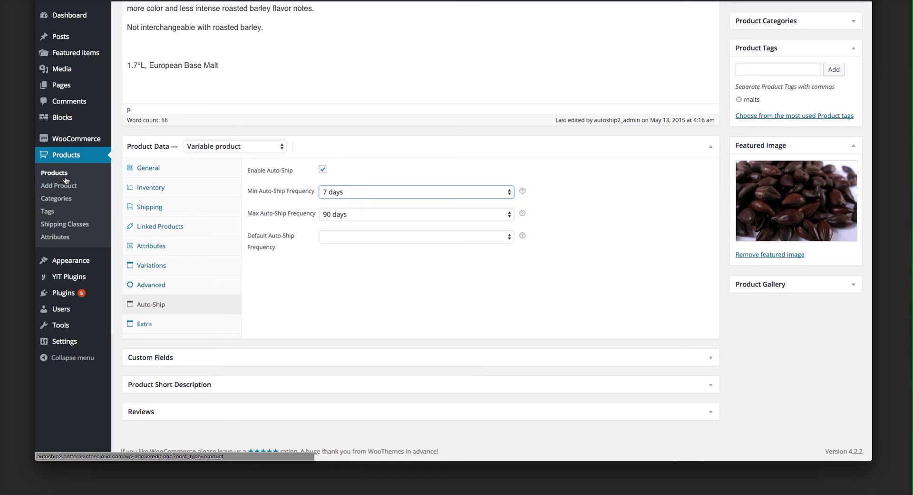
{"action": "mouse_move", "coordinate": [76, 138]}
{"action": "left_click", "coordinate": [137, 184]}
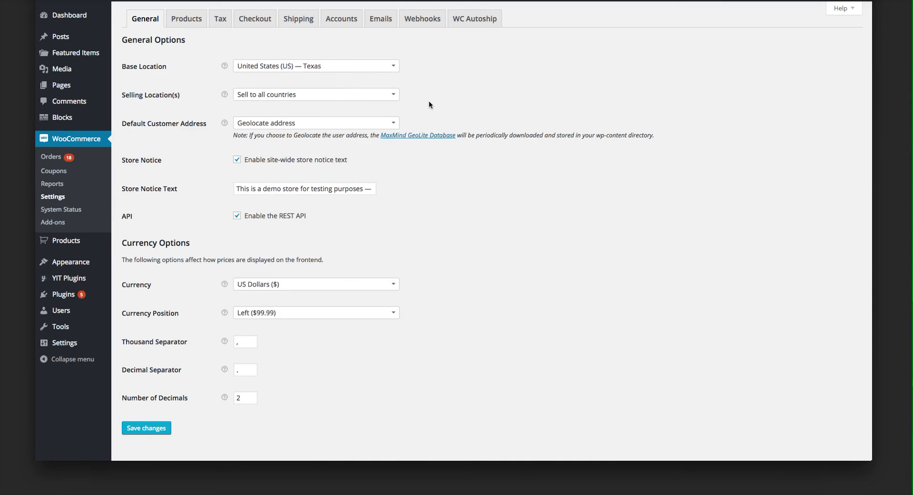
{"action": "left_click", "coordinate": [471, 22]}
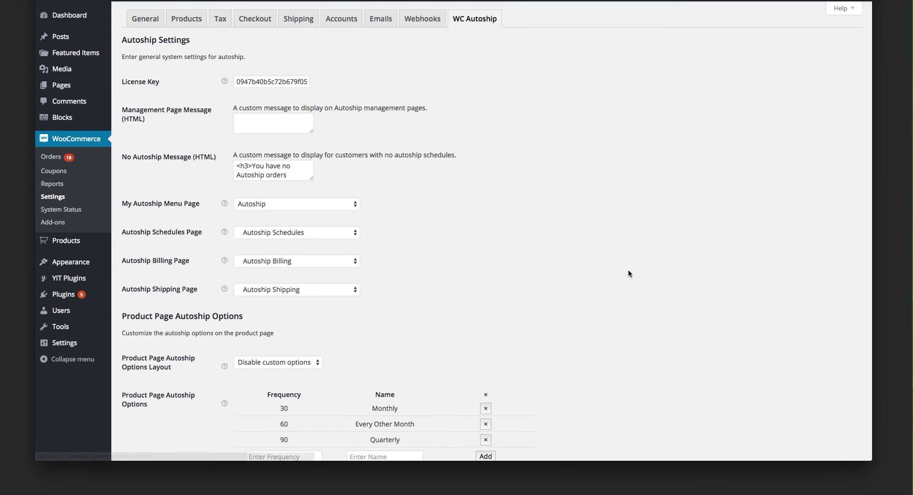
{"action": "scroll", "coordinate": [628, 270], "scroll_direction": "down", "scroll_amount": 3}
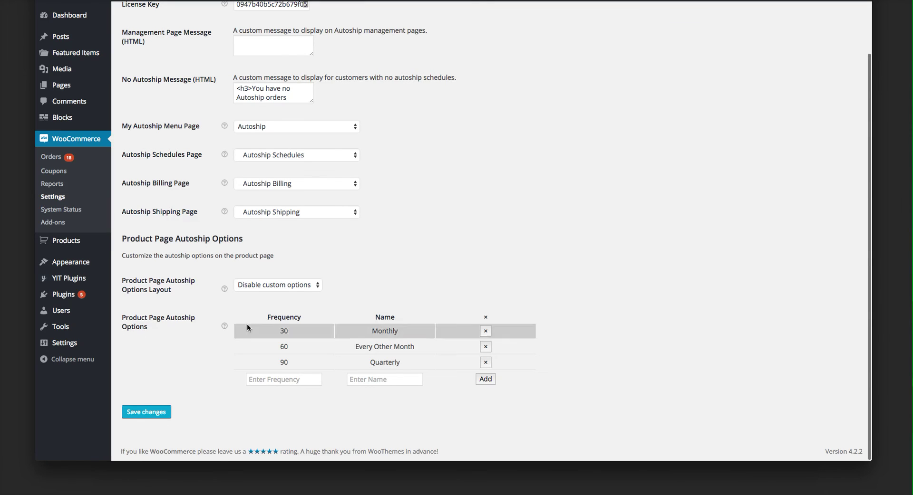
{"action": "left_click", "coordinate": [283, 287]}
{"action": "left_click", "coordinate": [279, 293]}
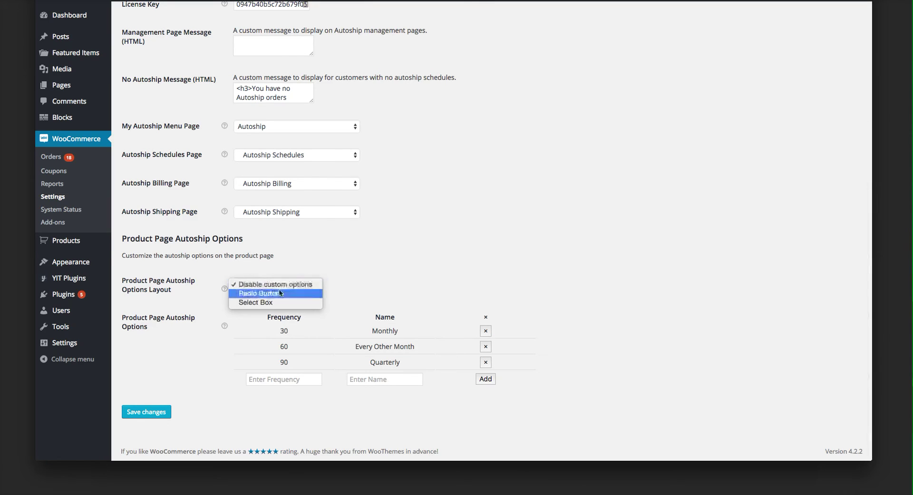
{"action": "left_click", "coordinate": [247, 294]}
{"action": "scroll", "coordinate": [418, 339], "scroll_direction": "down", "scroll_amount": 2}
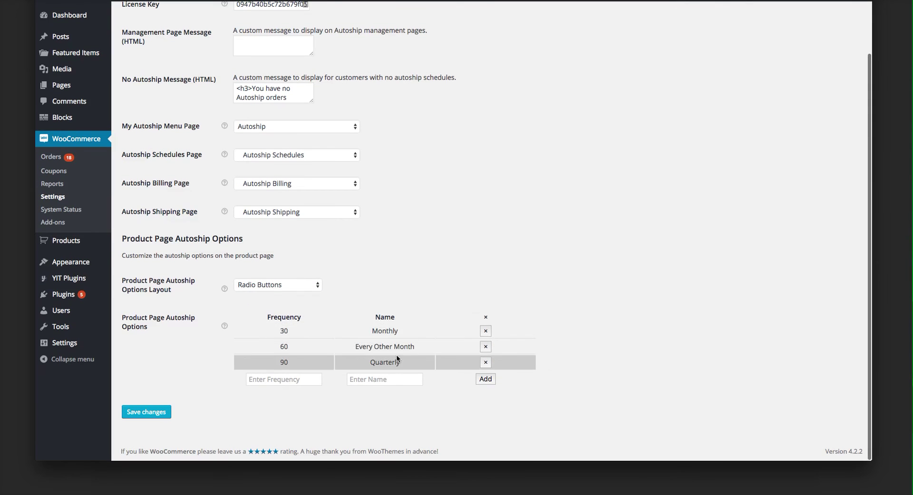
Remove the existing Monthly, Every Other Month and Quarterly entries from the Product Page Autoship Options.
{"action": "left_click", "coordinate": [486, 331]}
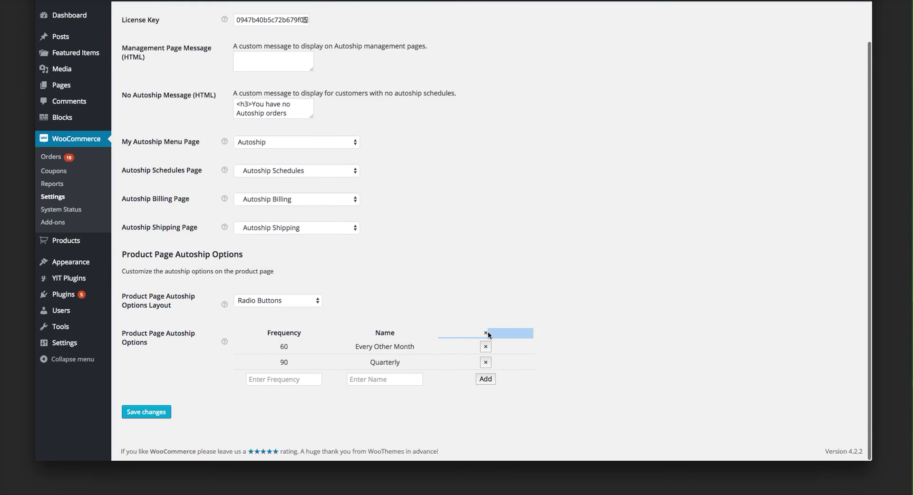
{"action": "left_click", "coordinate": [486, 347]}
{"action": "left_click", "coordinate": [485, 363]}
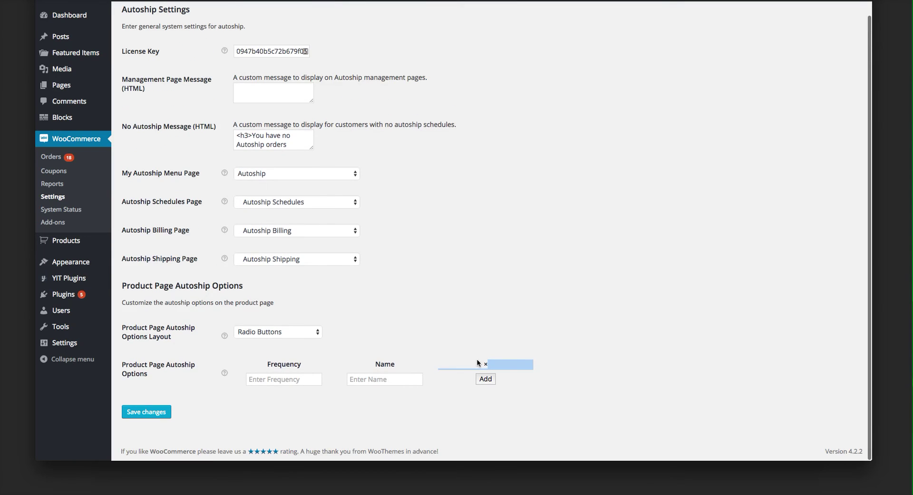
Add a product page autoship option with frequency 7 and the name Weekly.
{"action": "left_click", "coordinate": [295, 379]}
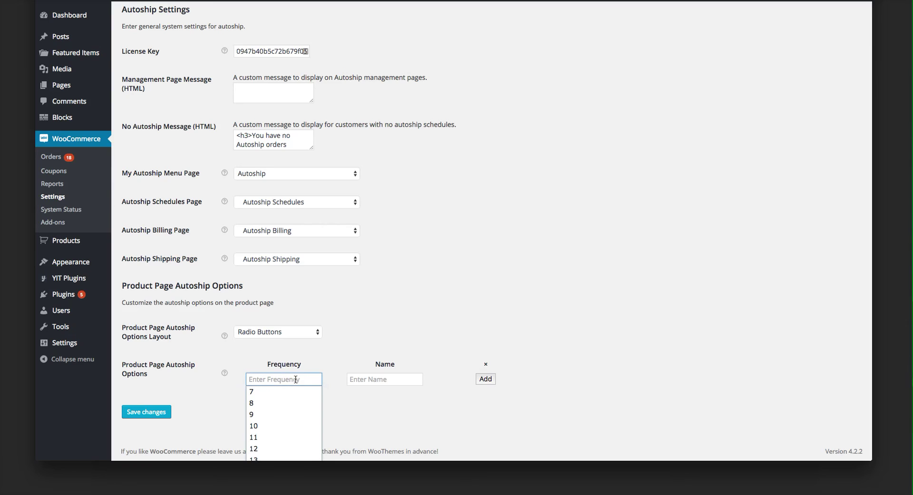
{"action": "key", "text": "Down"}
{"action": "key", "text": "Tab"}
{"action": "type", "text": "Weekly"}
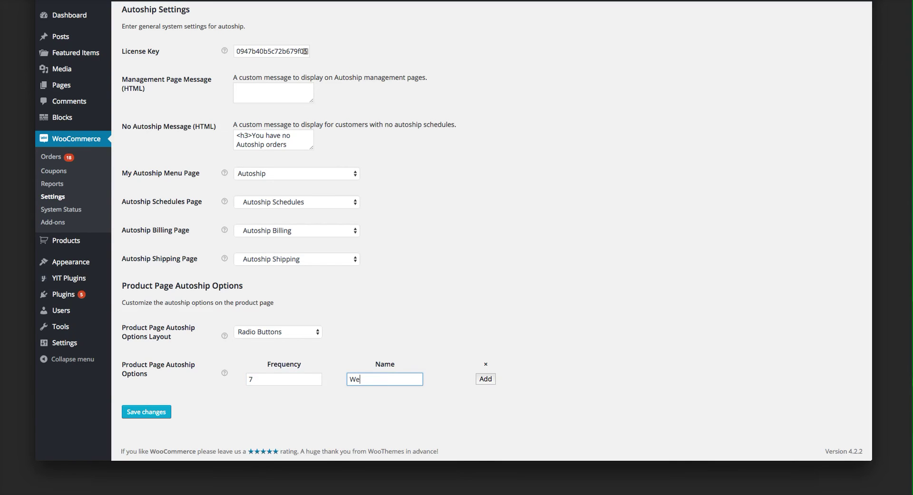
{"action": "left_click", "coordinate": [485, 379]}
Add a product page autoship option with frequency 30 and the name Monthly.
{"action": "type", "text": "30"}
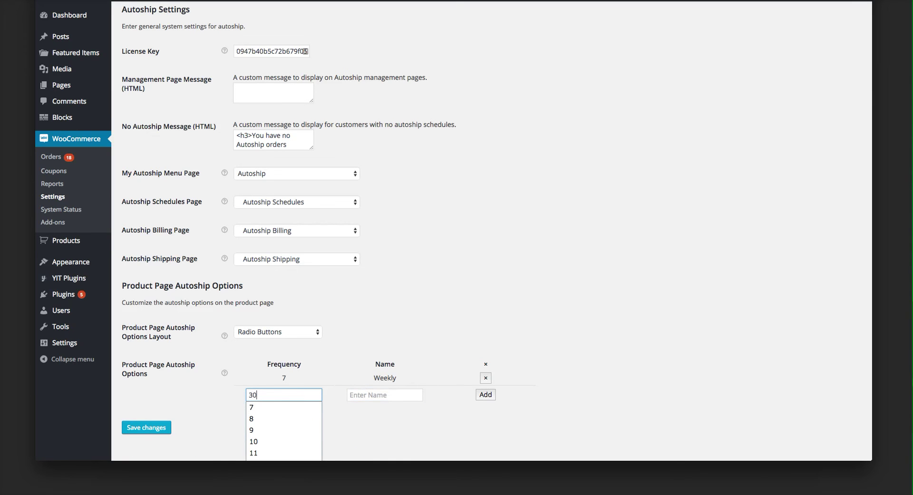
{"action": "key", "text": "Tab"}
{"action": "type", "text": "Monthly"}
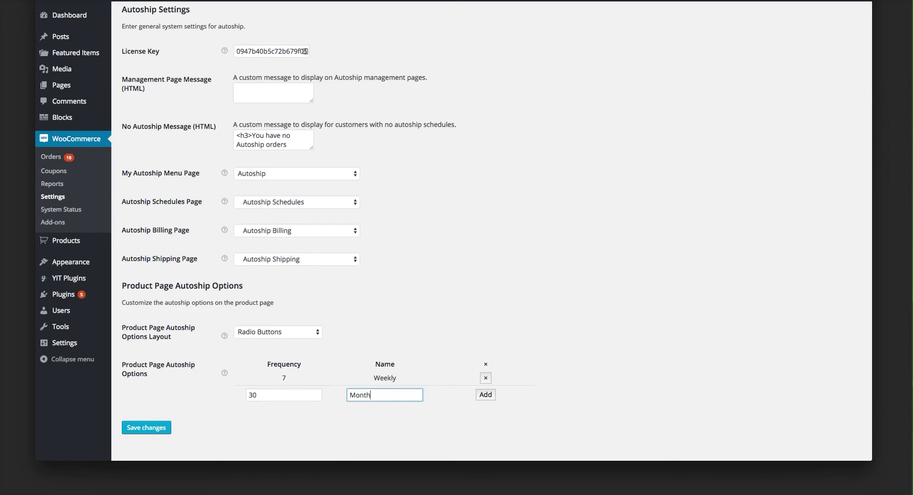
{"action": "left_click", "coordinate": [491, 401]}
Add a product page autoship option with frequency 60 and the name Every Other Month.
{"action": "type", "text": "60"}
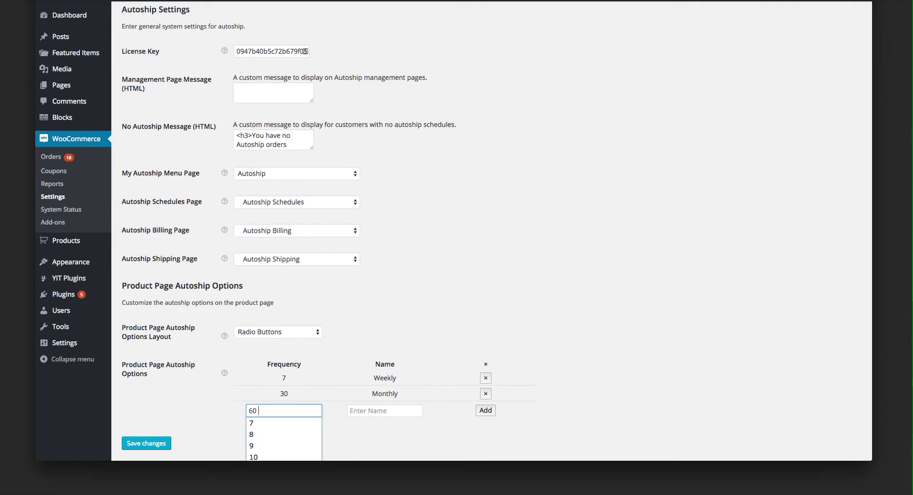
{"action": "key", "text": "Tab"}
{"action": "type", "text": "Eeery Other Motnh"}
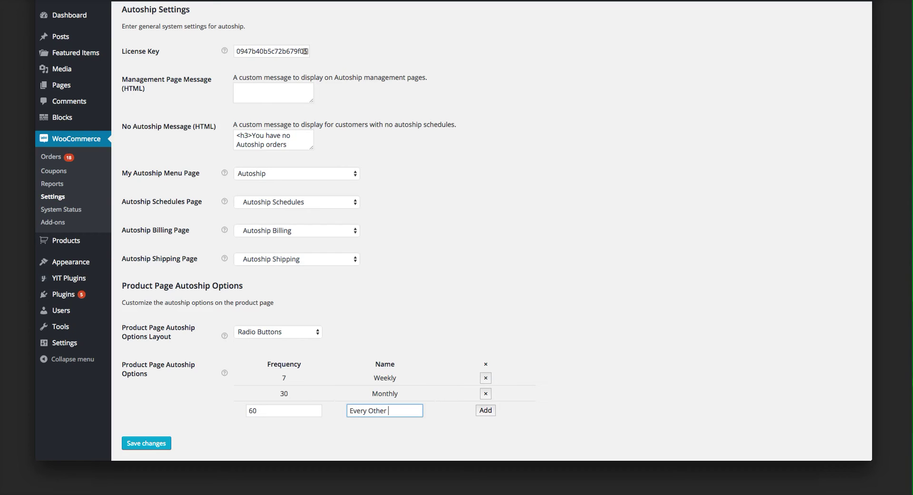
{"action": "key", "text": "BackSpace"}
{"action": "key", "text": "BackSpace"}
{"action": "key", "text": "BackSpace"}
{"action": "type", "text": "nth"}
{"action": "left_click", "coordinate": [485, 410]}
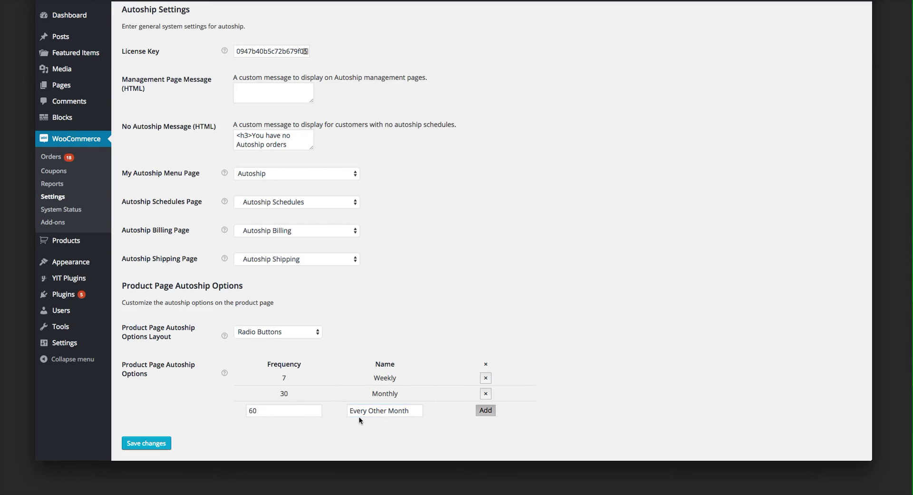
Add a product page autoship option with frequency 90 and the name Quarterly, and review the options list.
{"action": "left_click", "coordinate": [296, 430]}
{"action": "type", "text": "90"}
{"action": "key", "text": "Tab"}
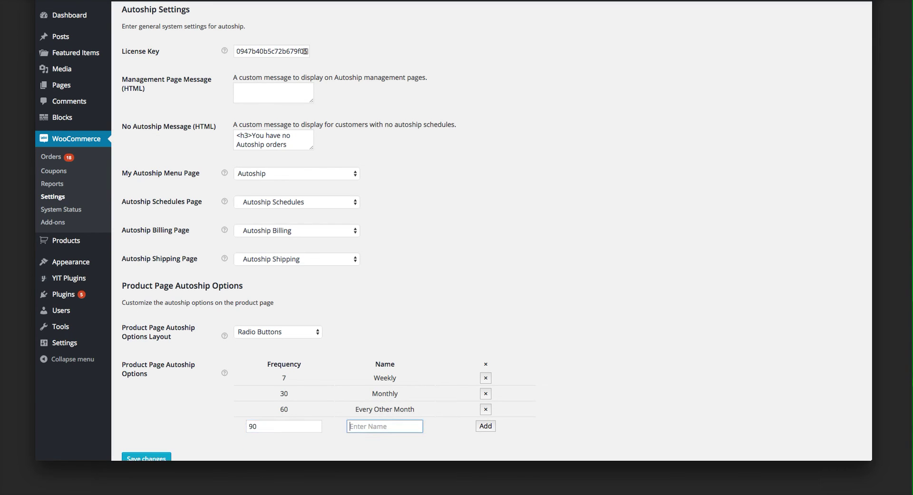
{"action": "type", "text": "Quarterly"}
{"action": "left_click", "coordinate": [485, 427]}
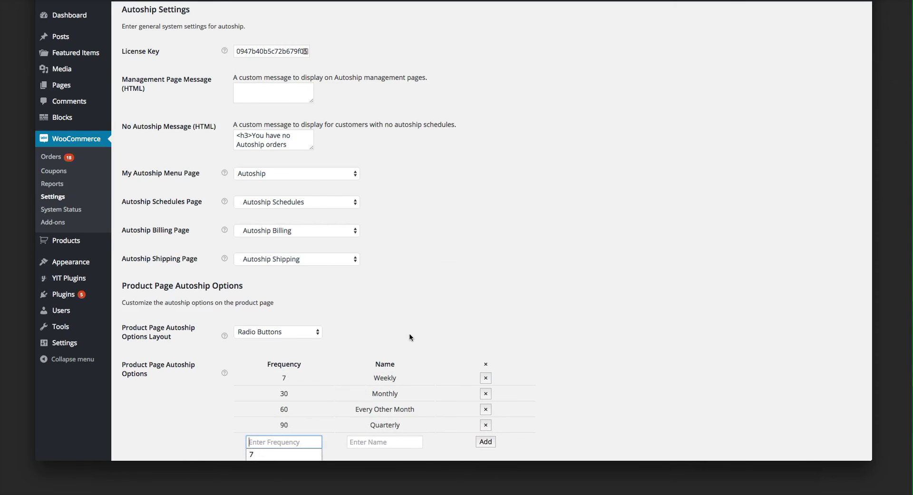
{"action": "scroll", "coordinate": [536, 328], "scroll_direction": "down", "scroll_amount": 1}
{"action": "scroll", "coordinate": [536, 329], "scroll_direction": "down", "scroll_amount": 1}
{"action": "left_click", "coordinate": [195, 407]}
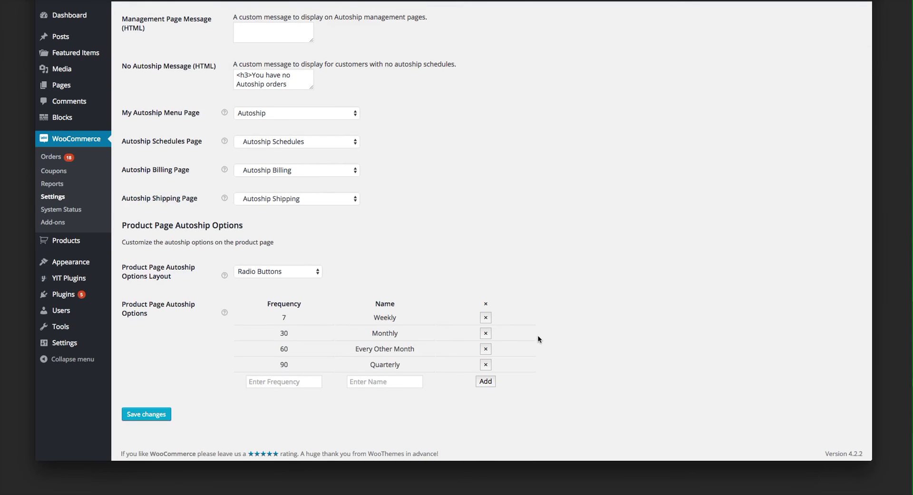
{"action": "scroll", "coordinate": [540, 322], "scroll_direction": "down", "scroll_amount": 1}
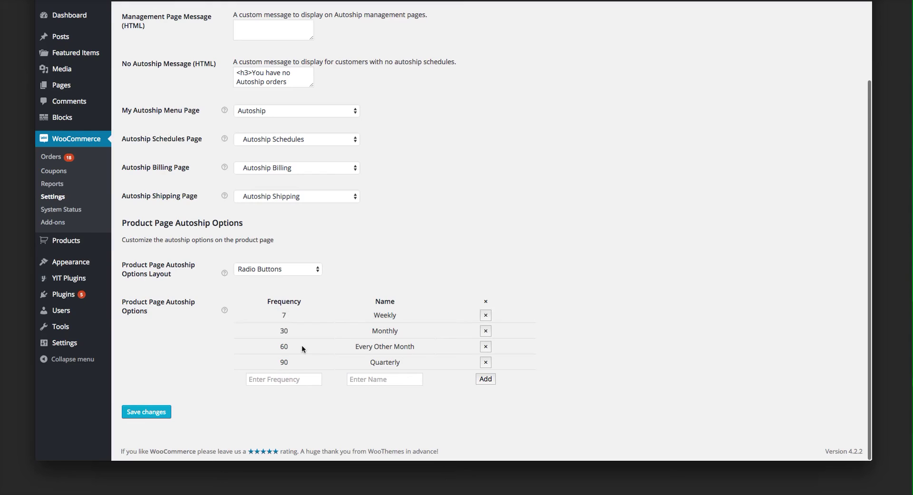
{"action": "left_click_drag", "start_coordinate": [298, 316], "coordinate": [301, 347]}
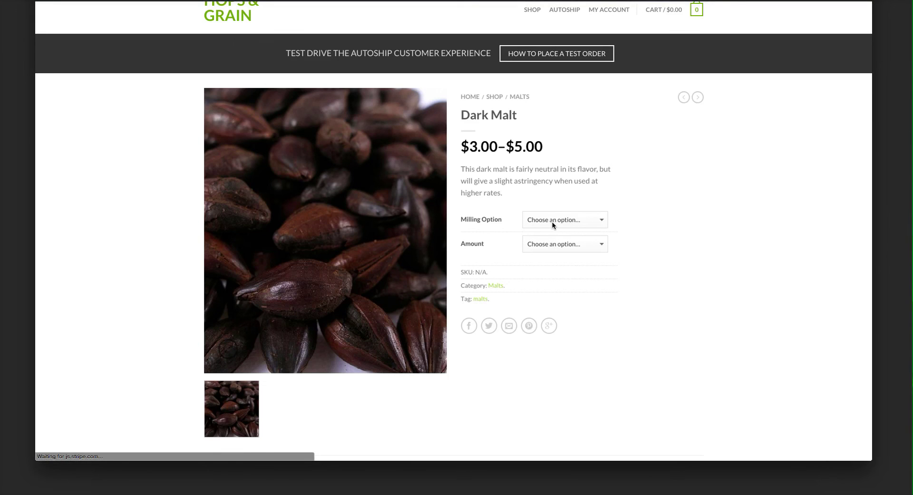
Choose milled and 3 lbs on the Dark Malt store page and examine the auto-ship frequency radio buttons.
{"action": "left_click", "coordinate": [552, 223]}
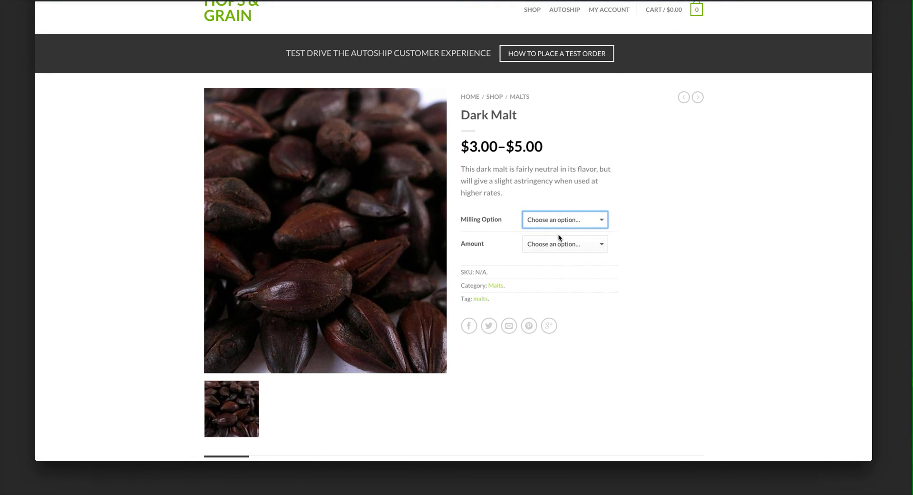
{"action": "left_click", "coordinate": [559, 241]}
{"action": "left_click", "coordinate": [551, 261]}
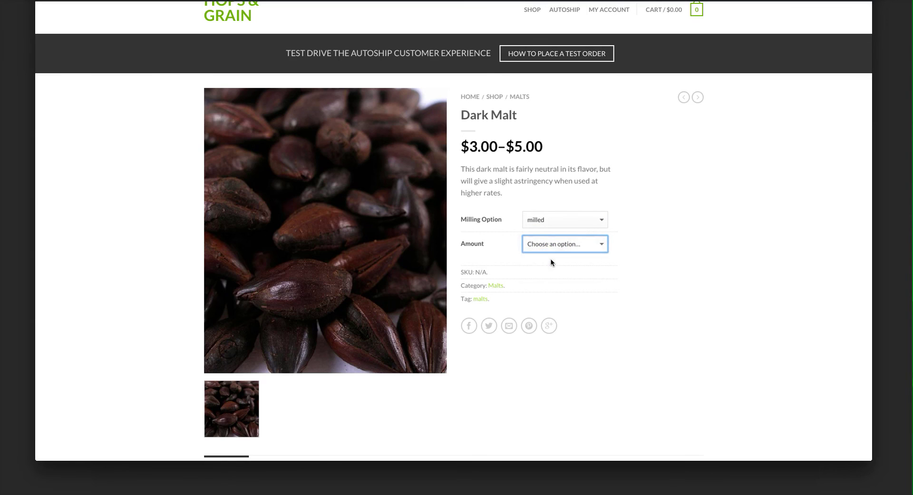
{"action": "scroll", "coordinate": [633, 278], "scroll_direction": "down", "scroll_amount": 2}
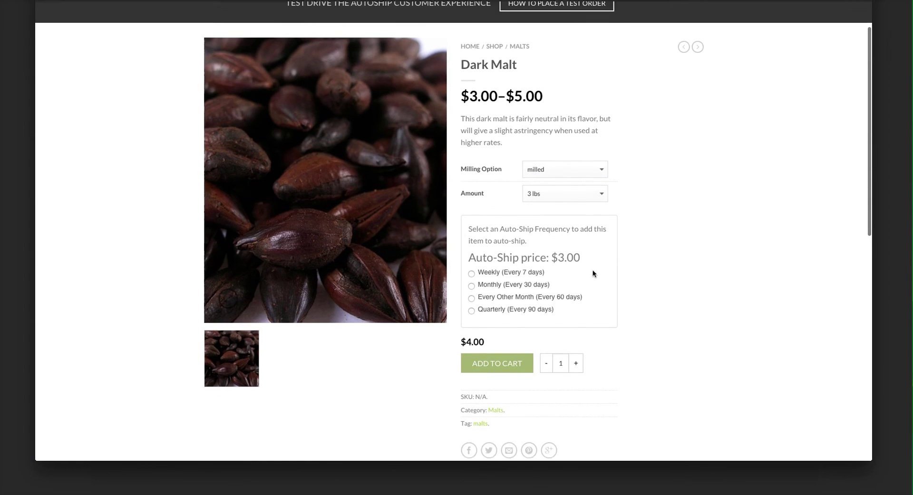
{"action": "scroll", "coordinate": [593, 273], "scroll_direction": "down", "scroll_amount": 1}
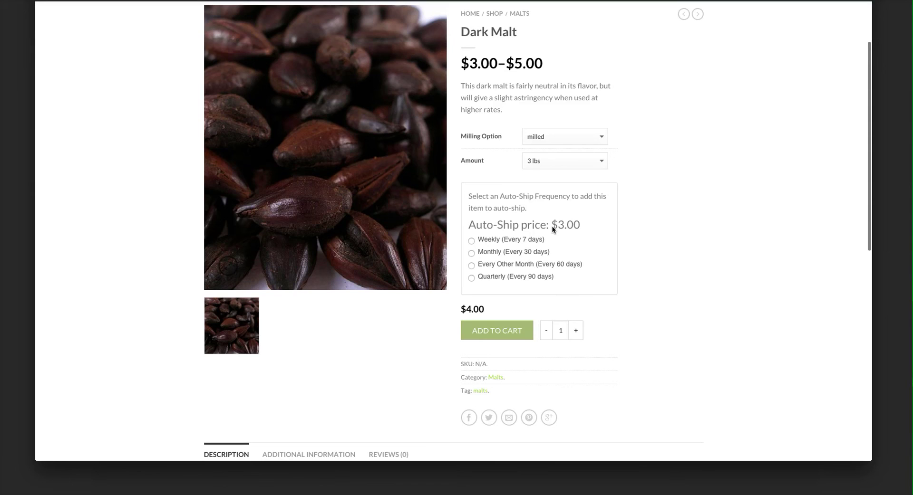
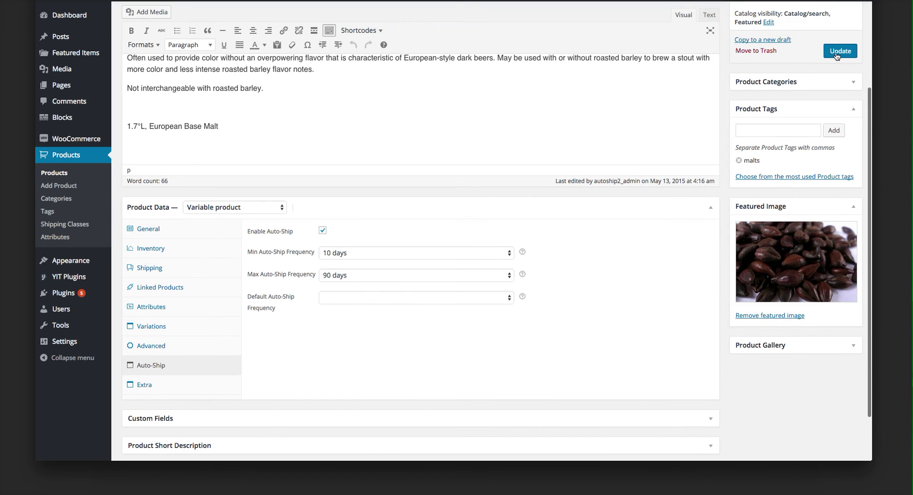
Update the Dark Malt product with the 10-day minimum auto-ship frequency and open its store page.
{"action": "left_click", "coordinate": [836, 54]}
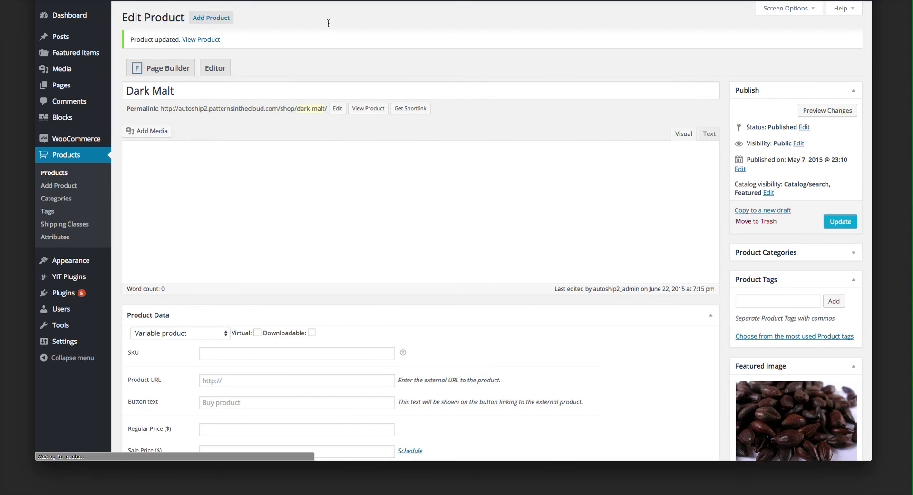
{"action": "left_click", "coordinate": [368, 110]}
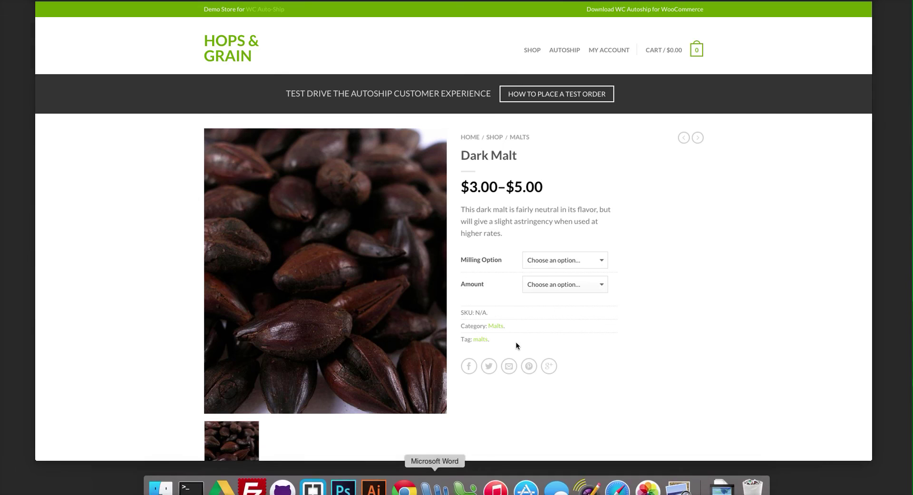
Choose milled and 5 lbs for Dark Malt and check which auto-ship frequencies the updated product offers.
{"action": "left_click", "coordinate": [574, 260]}
{"action": "key", "text": "Escape"}
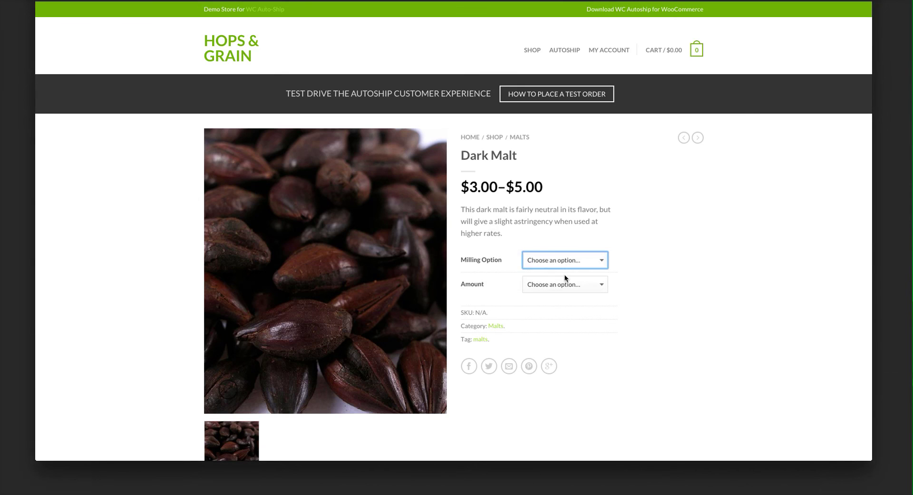
{"action": "left_click", "coordinate": [565, 285]}
{"action": "left_click", "coordinate": [565, 309]}
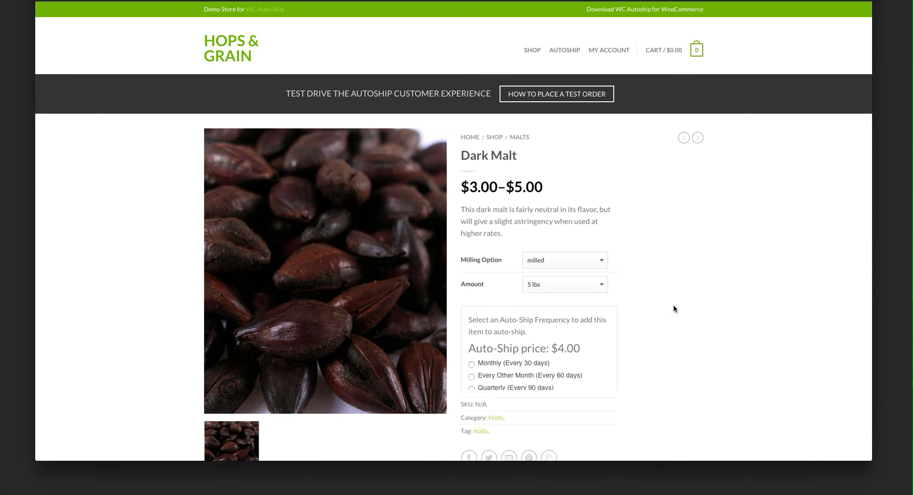
{"action": "scroll", "coordinate": [673, 304], "scroll_direction": "down", "scroll_amount": 3}
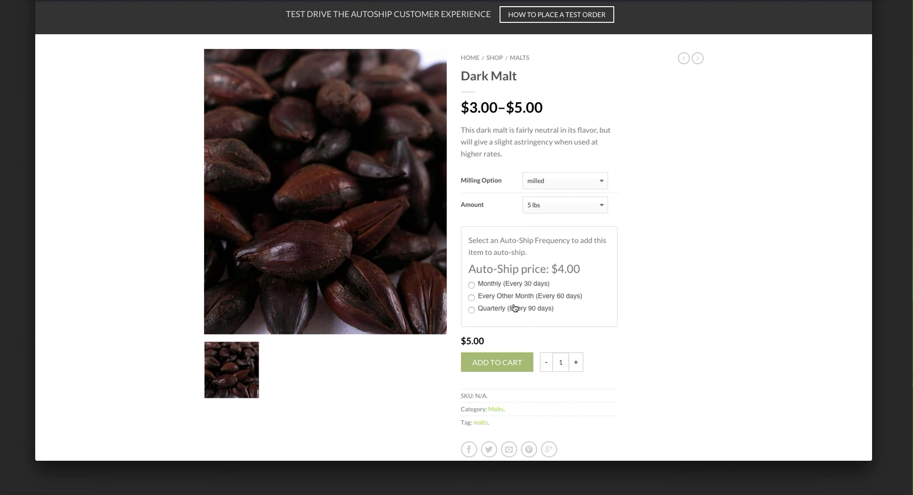
{"action": "scroll", "coordinate": [663, 326], "scroll_direction": "up", "scroll_amount": 2}
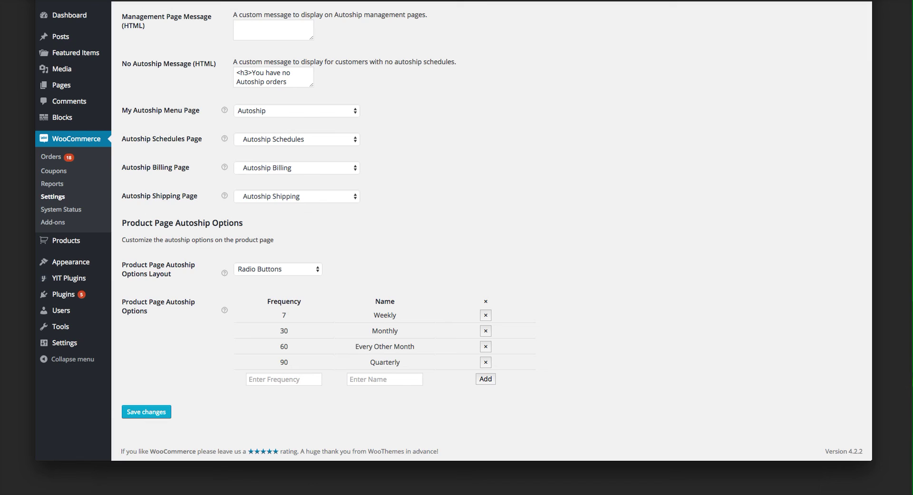
Set the Product Page Autoship Options Layout to Select Box and save the WC Autoship settings.
{"action": "left_click", "coordinate": [287, 269]}
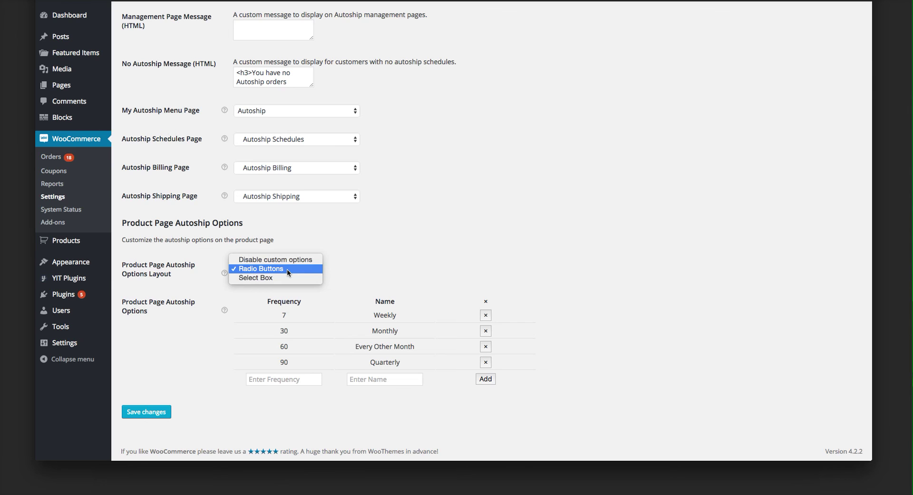
{"action": "left_click", "coordinate": [284, 276]}
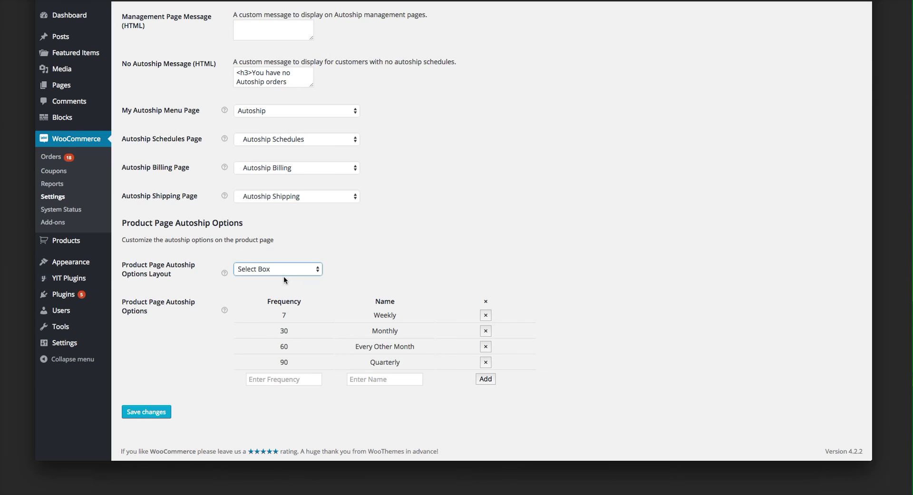
{"action": "left_click", "coordinate": [151, 413]}
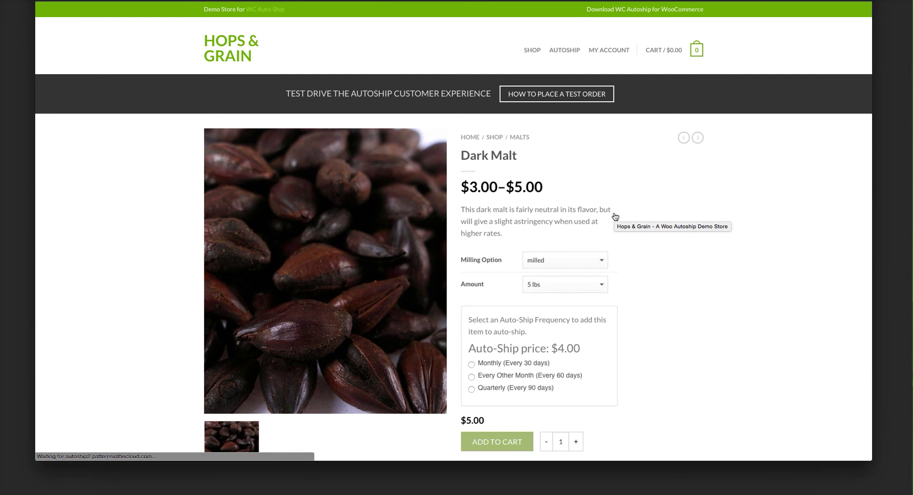
Choose milled and 3 lbs on the Dark Malt store page and inspect the choices in the Auto-Ship Frequency select box.
{"action": "left_click", "coordinate": [572, 261]}
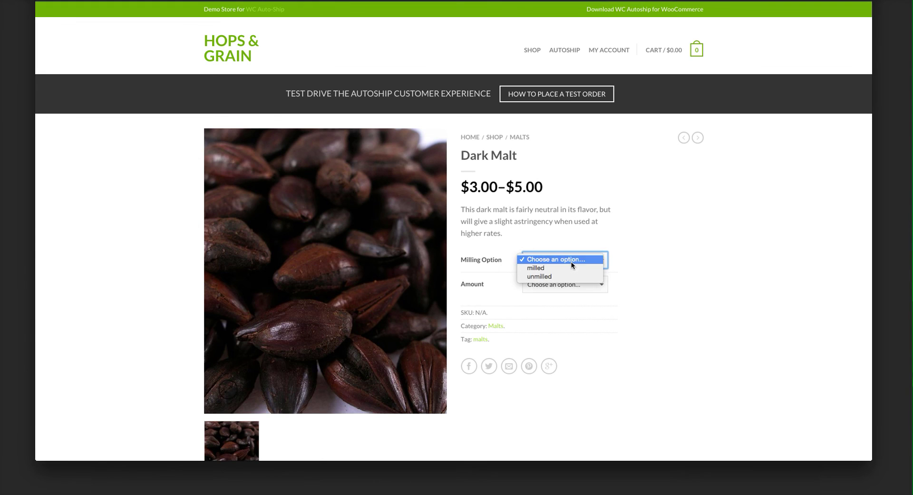
{"action": "left_click", "coordinate": [569, 269]}
{"action": "left_click", "coordinate": [582, 283]}
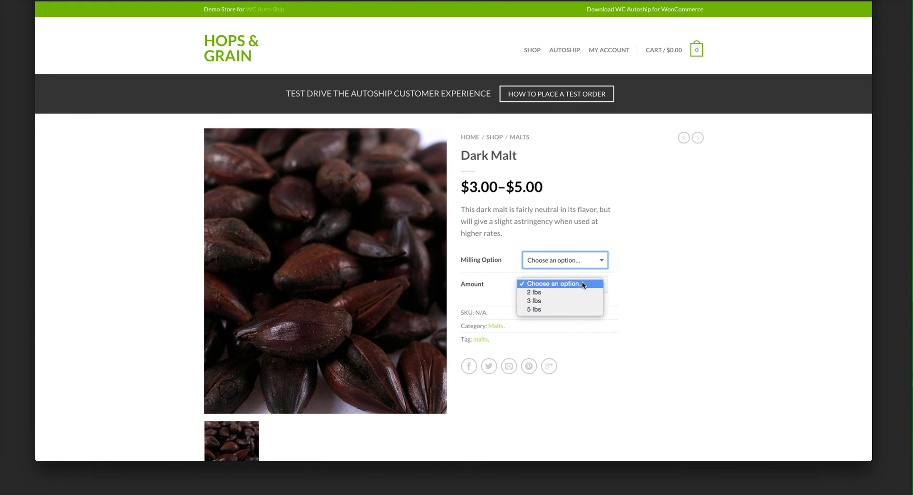
{"action": "left_click", "coordinate": [560, 301]}
{"action": "scroll", "coordinate": [634, 317], "scroll_direction": "down", "scroll_amount": 1}
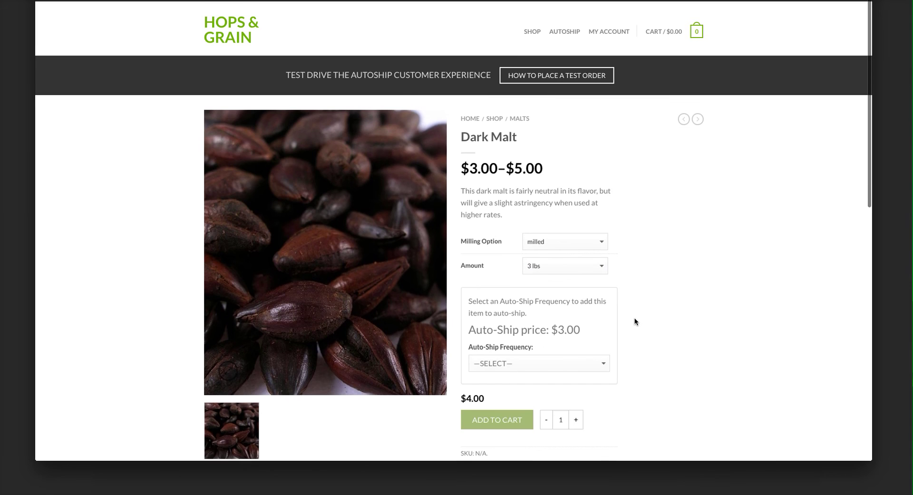
{"action": "left_click", "coordinate": [540, 352]}
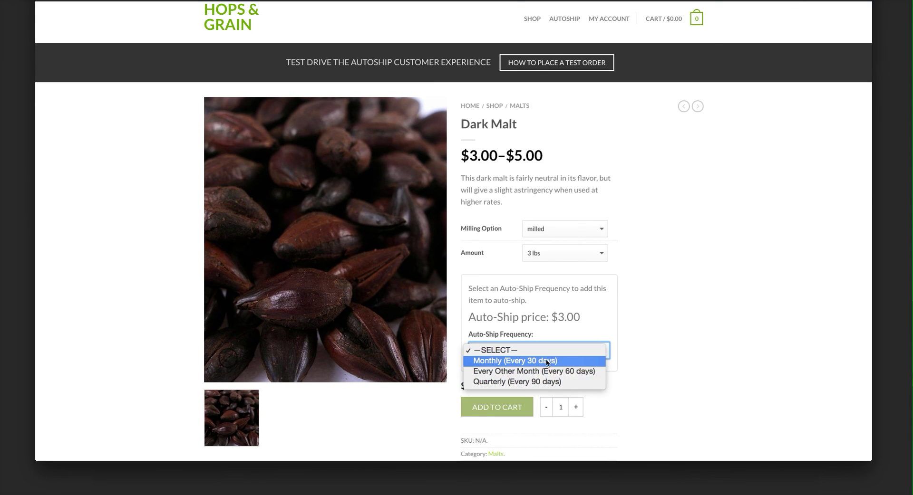
{"action": "left_click", "coordinate": [655, 367]}
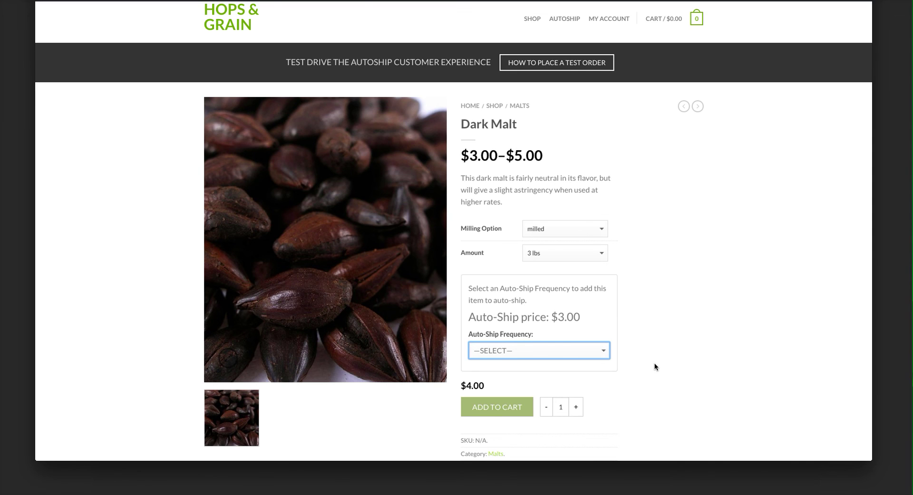
{"action": "scroll", "coordinate": [654, 367], "scroll_direction": "up", "scroll_amount": 1}
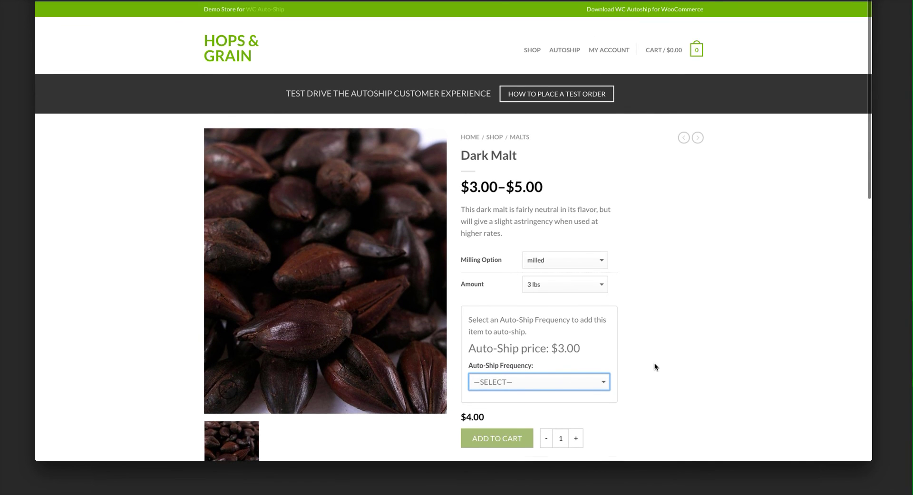